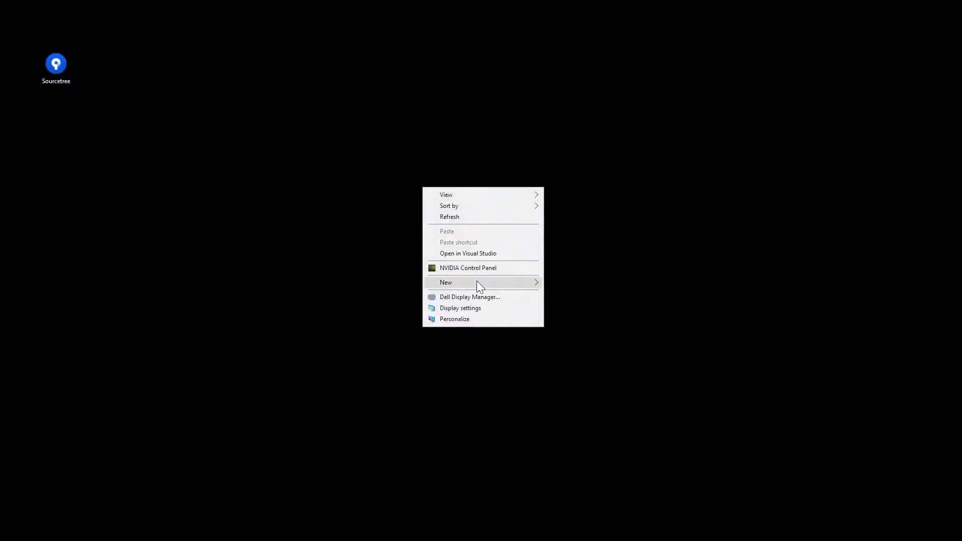
Make a new folder on the Windows desktop and name it FPSSample.
{"action": "mouse_move", "coordinate": [480, 285]}
{"action": "left_click", "coordinate": [561, 278]}
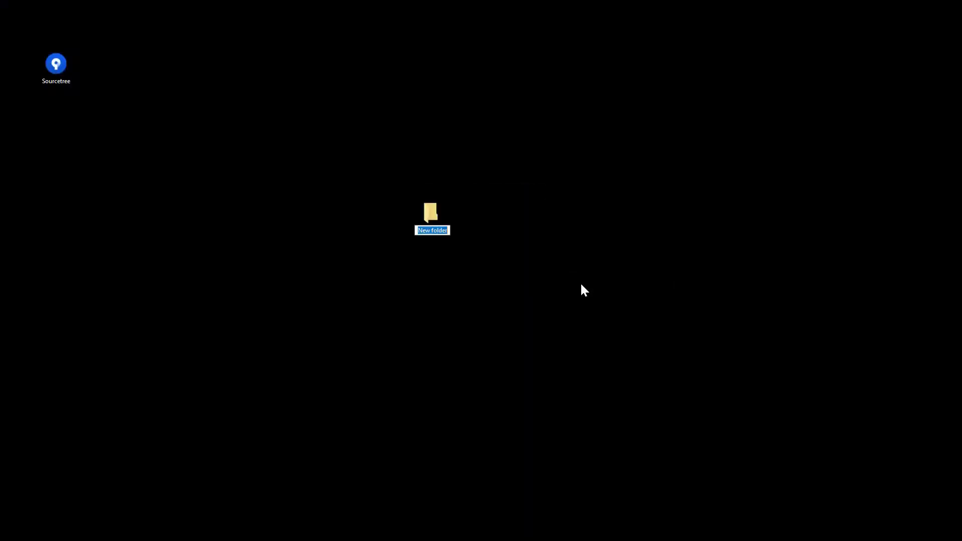
{"action": "type", "text": "FPSSample"}
{"action": "key", "text": "Return"}
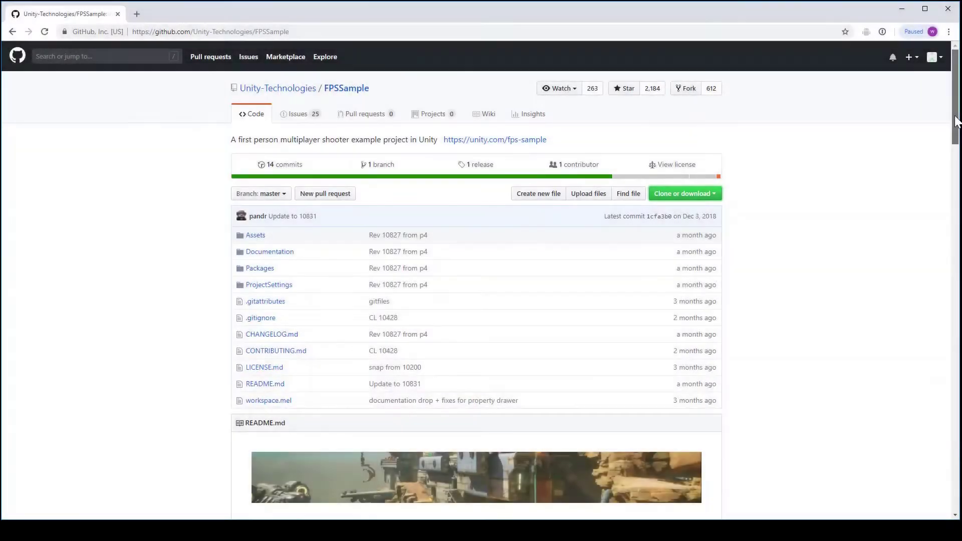
Scroll the FPSSample repo page and copy its HTTPS URL from Clone or download.
{"action": "scroll", "coordinate": [951, 165], "scroll_direction": "down", "scroll_amount": 5}
{"action": "mouse_move", "coordinate": [950, 166]}
{"action": "left_mouse_down"}
{"action": "mouse_move", "coordinate": [957, 233]}
{"action": "mouse_move", "coordinate": [948, 119]}
{"action": "left_mouse_up"}
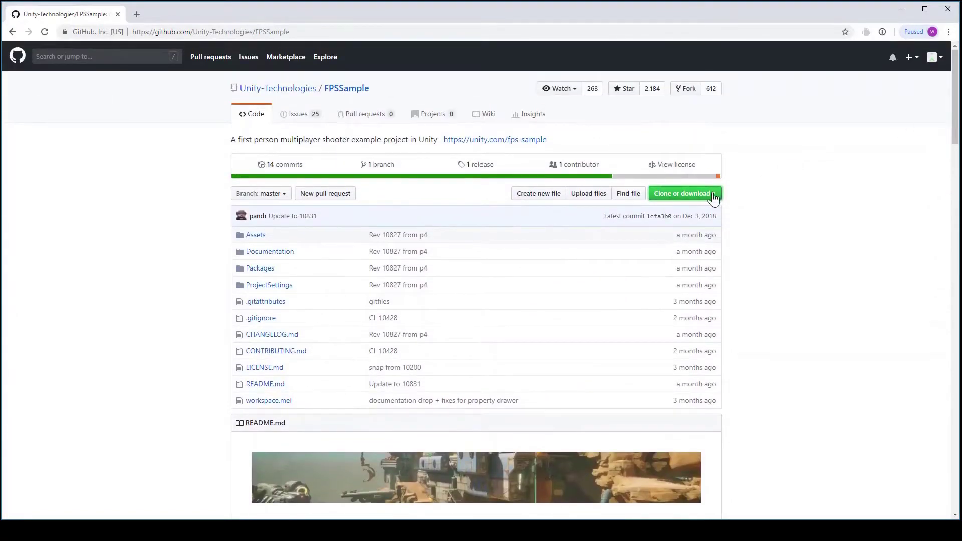
{"action": "left_click", "coordinate": [713, 198]}
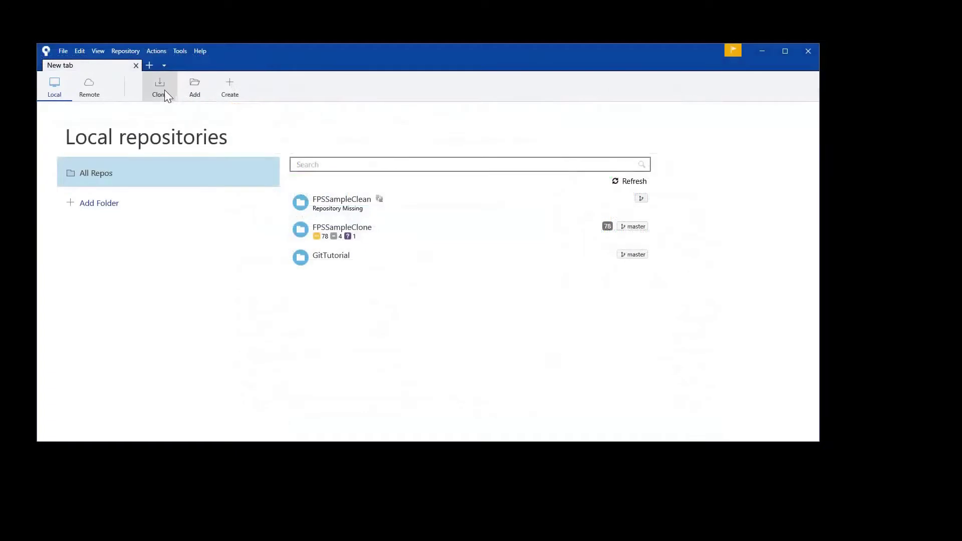
Paste the copied FPSSample GitHub URL into Sourcetree's clone Source Path.
{"action": "left_click", "coordinate": [161, 89]}
{"action": "right_click", "coordinate": [221, 173]}
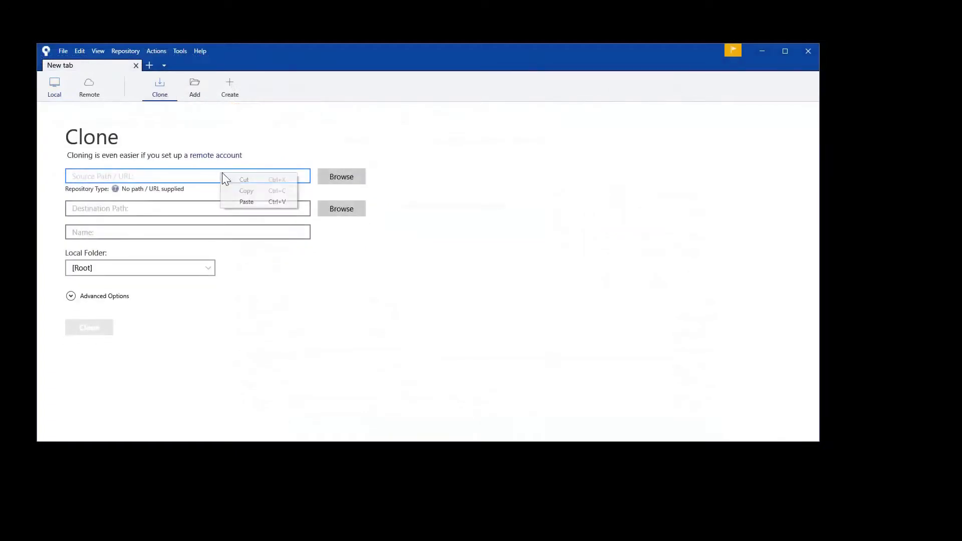
{"action": "left_click", "coordinate": [251, 200]}
{"action": "left_click_drag", "start_coordinate": [269, 178], "coordinate": [53, 182]}
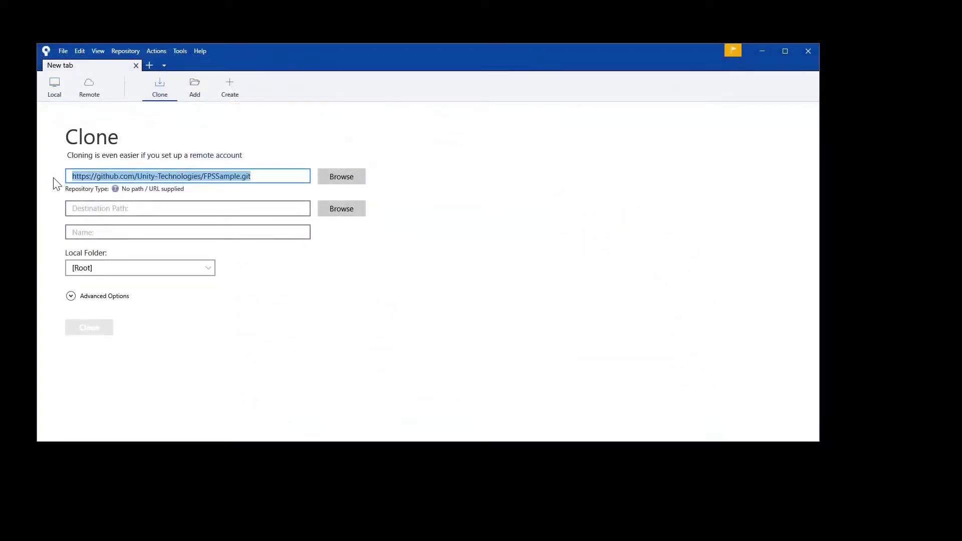
Set the destination to a local FPSSample folder under Documents and start cloning.
{"action": "left_click", "coordinate": [130, 208]}
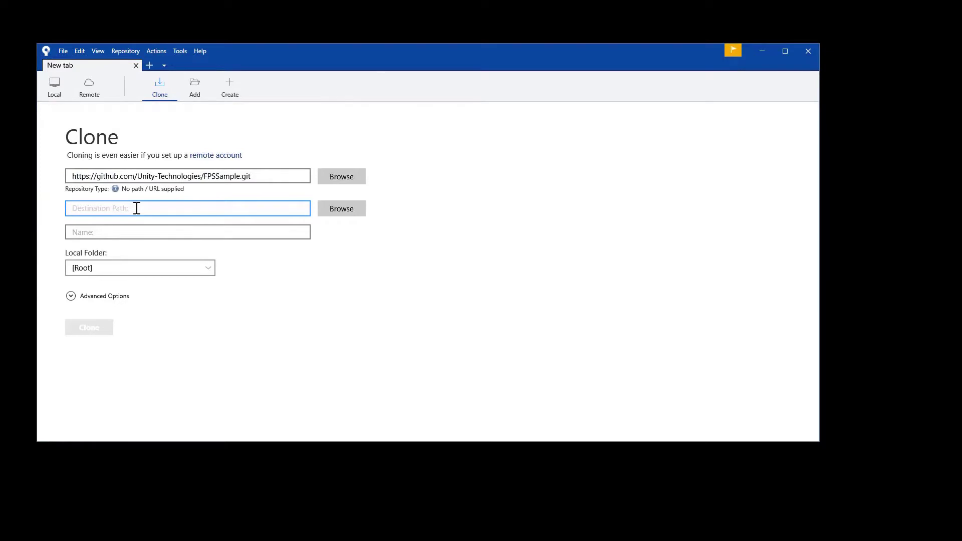
{"action": "left_click", "coordinate": [333, 211]}
{"action": "left_click", "coordinate": [351, 287]}
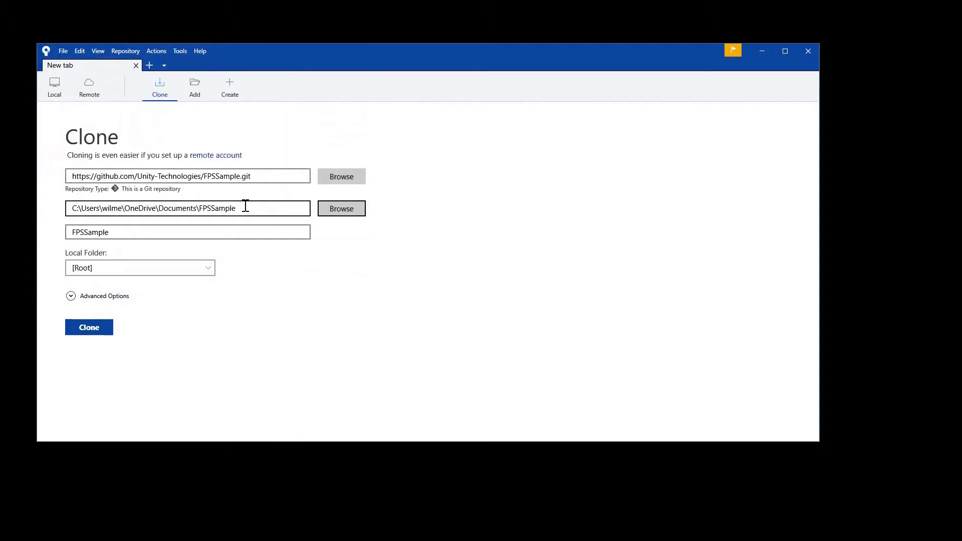
{"action": "left_click", "coordinate": [98, 330]}
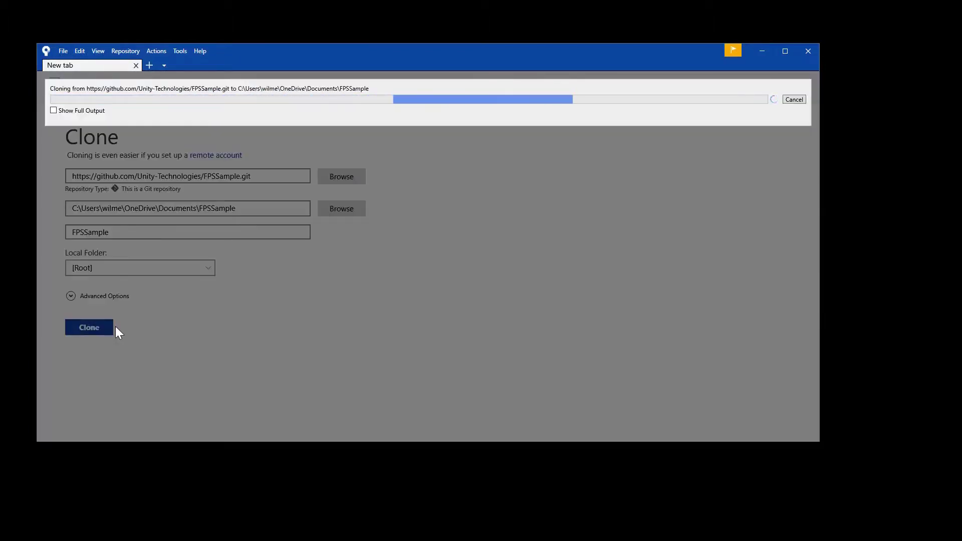
Turn on Show Full Output to follow the clone's file checkout progress.
{"action": "left_click", "coordinate": [54, 111]}
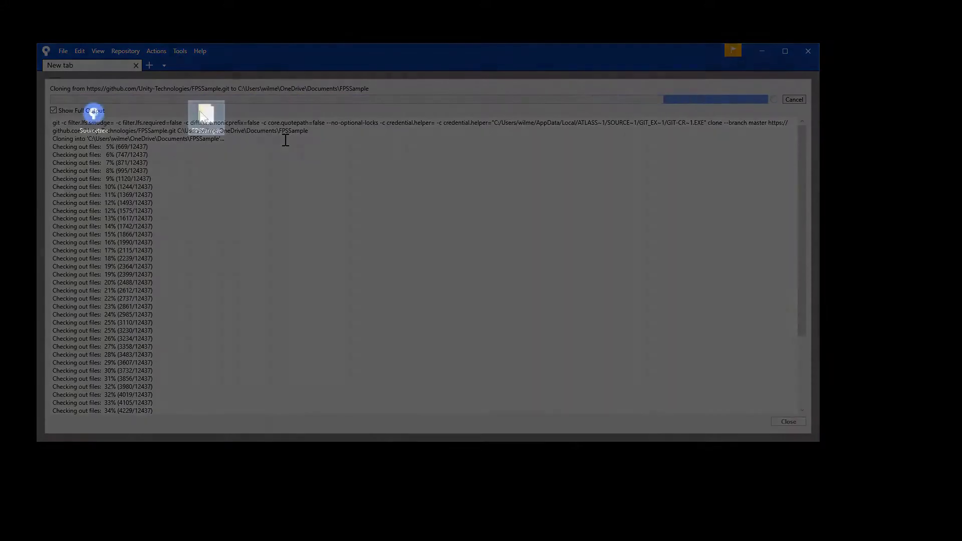
Open Properties for the FPSSample folder on the desktop.
{"action": "right_click", "coordinate": [201, 114]}
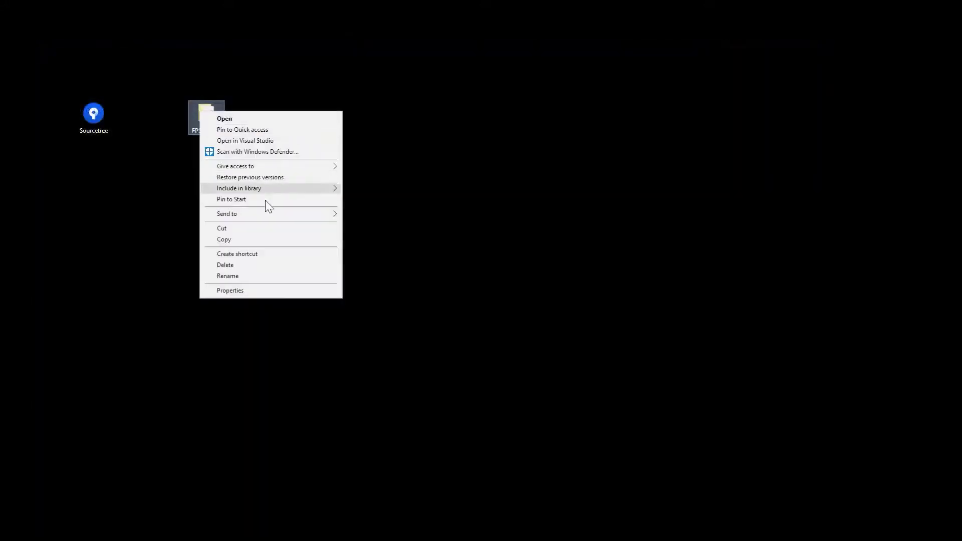
{"action": "left_click", "coordinate": [274, 292]}
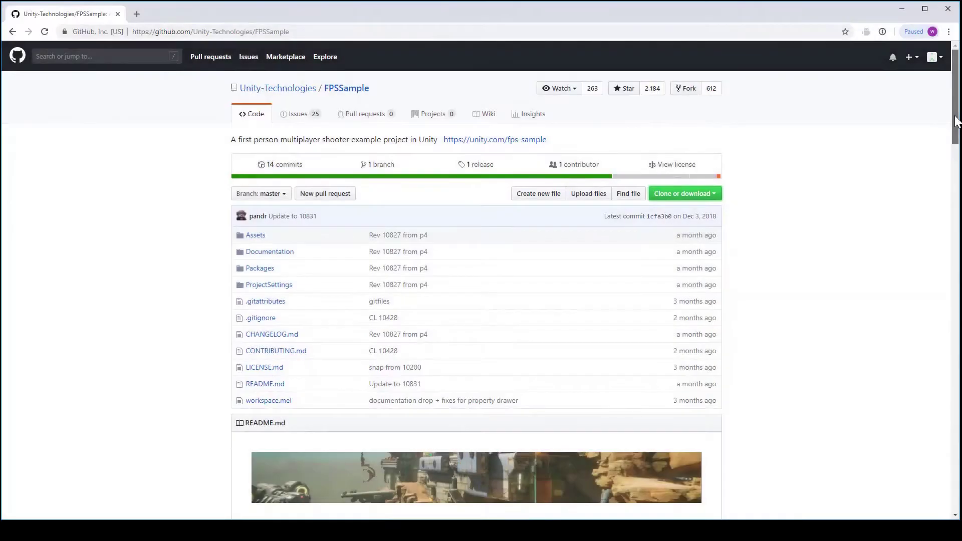
Scroll to the Unity 2018.3 beta download section and switch to the Archive tab.
{"action": "left_click_drag", "start_coordinate": [955, 121], "coordinate": [940, 215]}
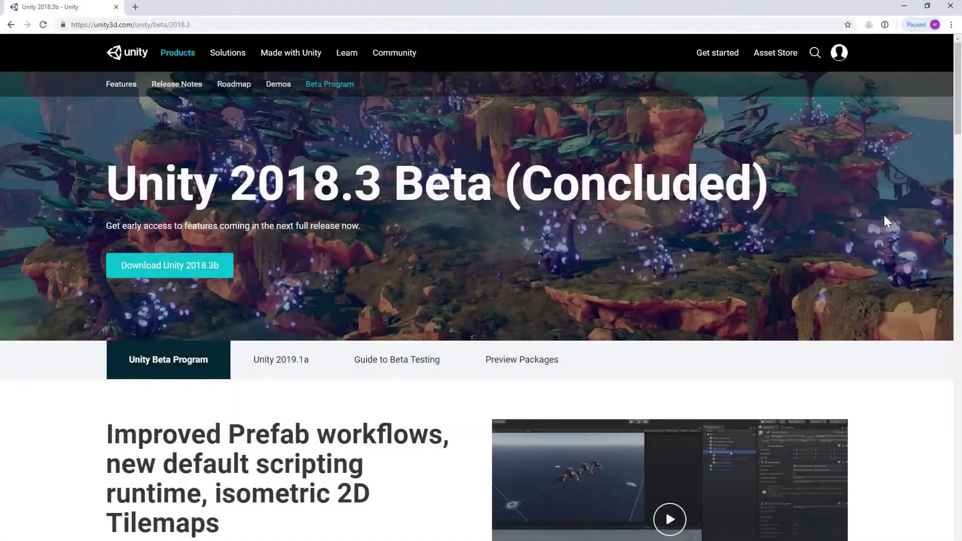
{"action": "scroll", "coordinate": [946, 177], "scroll_direction": "down", "scroll_amount": 7}
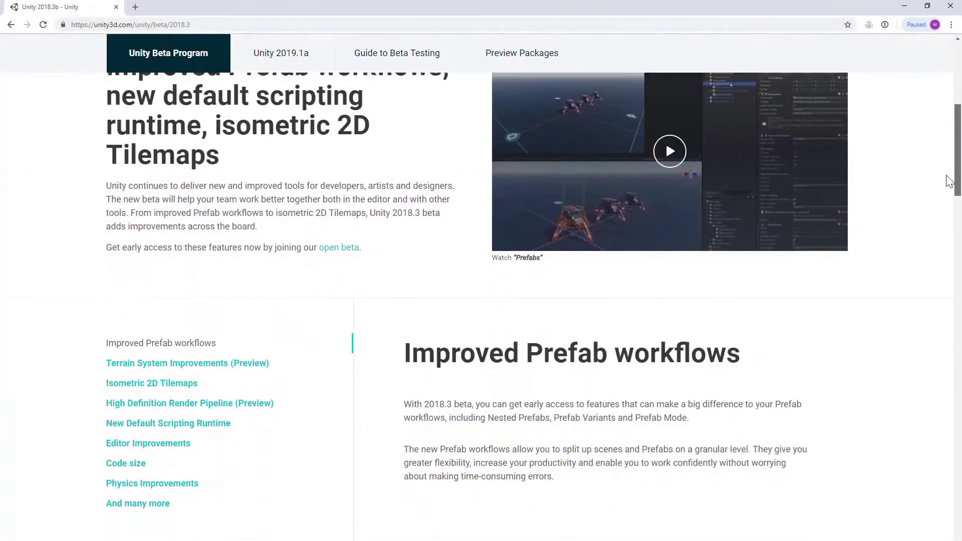
{"action": "scroll", "coordinate": [938, 203], "scroll_direction": "down", "scroll_amount": 3}
{"action": "scroll", "coordinate": [915, 258], "scroll_direction": "down", "scroll_amount": 7}
{"action": "scroll", "coordinate": [902, 290], "scroll_direction": "down", "scroll_amount": 4}
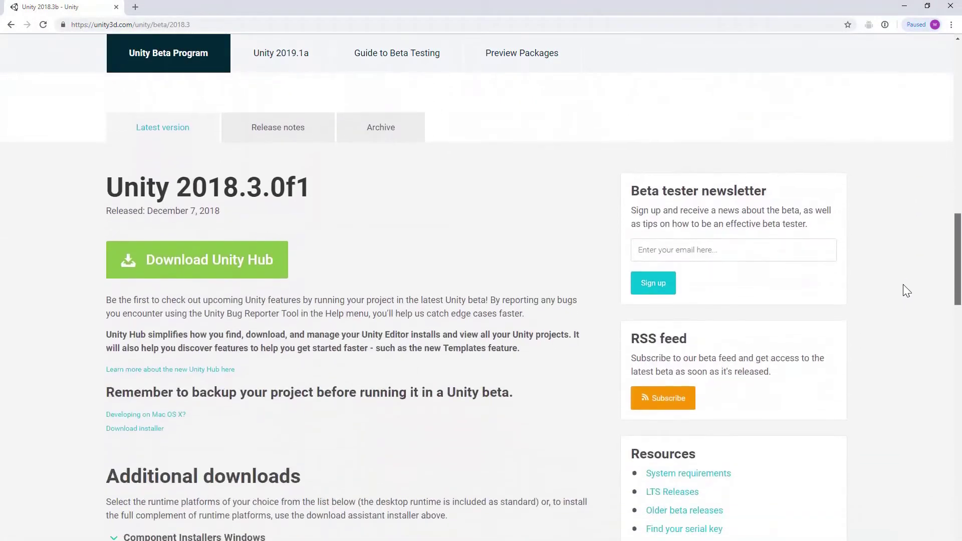
{"action": "left_click", "coordinate": [380, 95]}
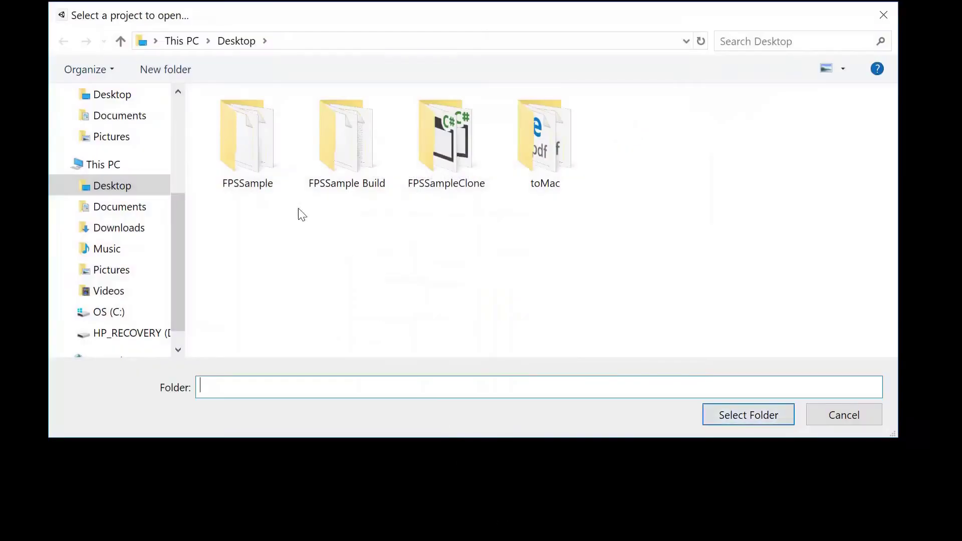
Select the desktop FPSSample folder and open it in Unity 2018.3.0b12 via Advanced Open.
{"action": "left_click", "coordinate": [281, 190]}
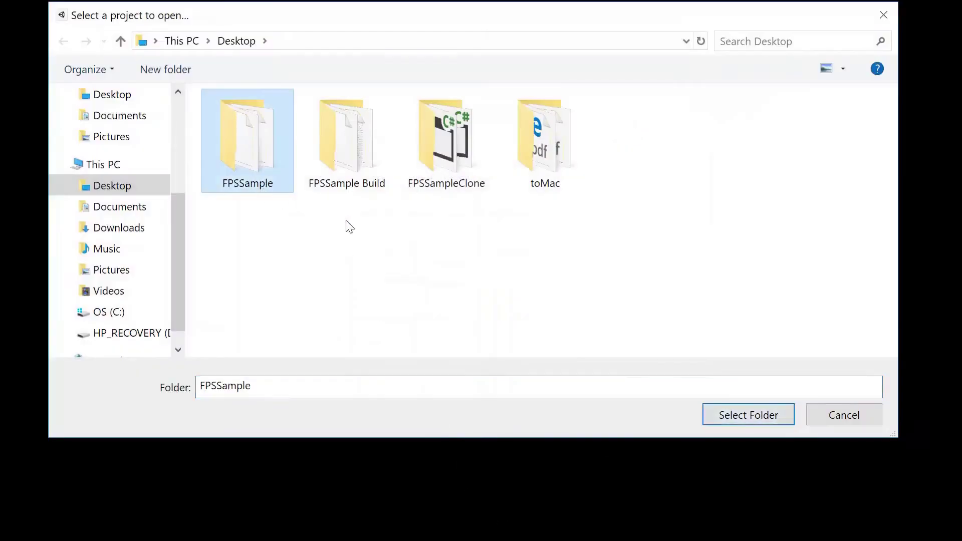
{"action": "left_click", "coordinate": [713, 415]}
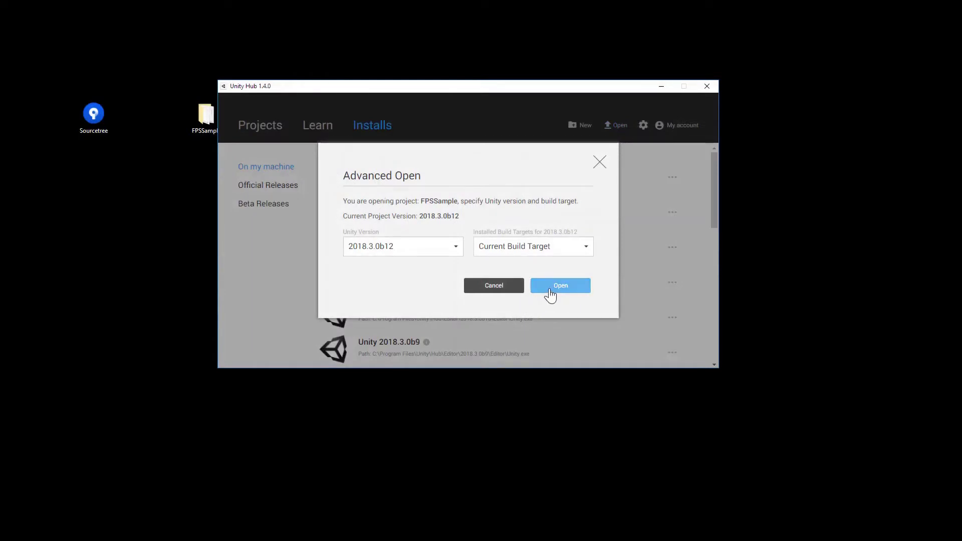
{"action": "left_click", "coordinate": [550, 294]}
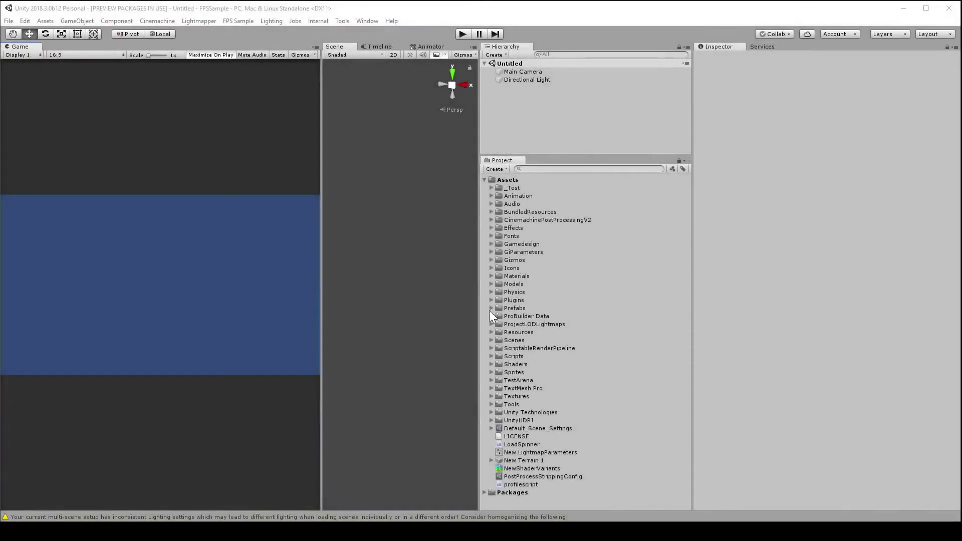
{"action": "left_click", "coordinate": [491, 356]}
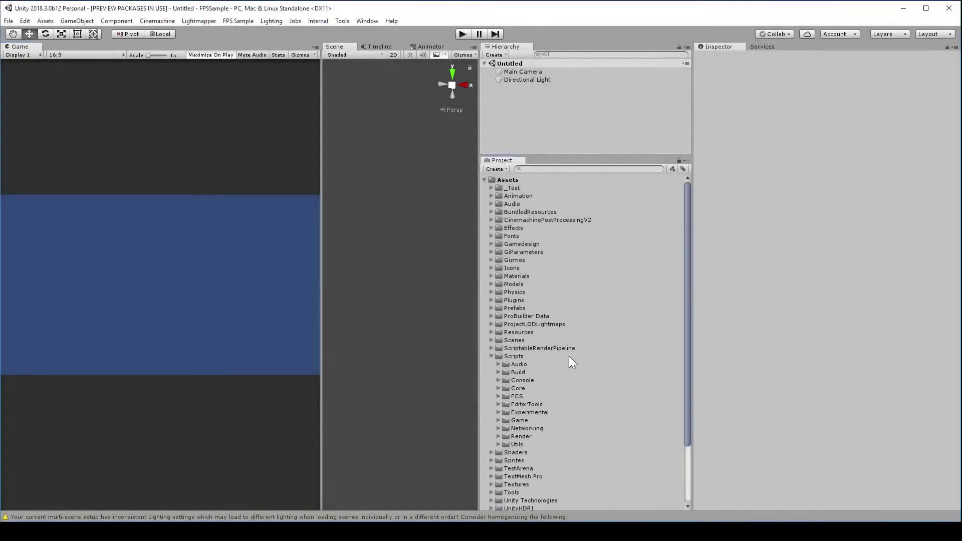
{"action": "left_click", "coordinate": [498, 371]}
{"action": "left_click", "coordinate": [497, 364]}
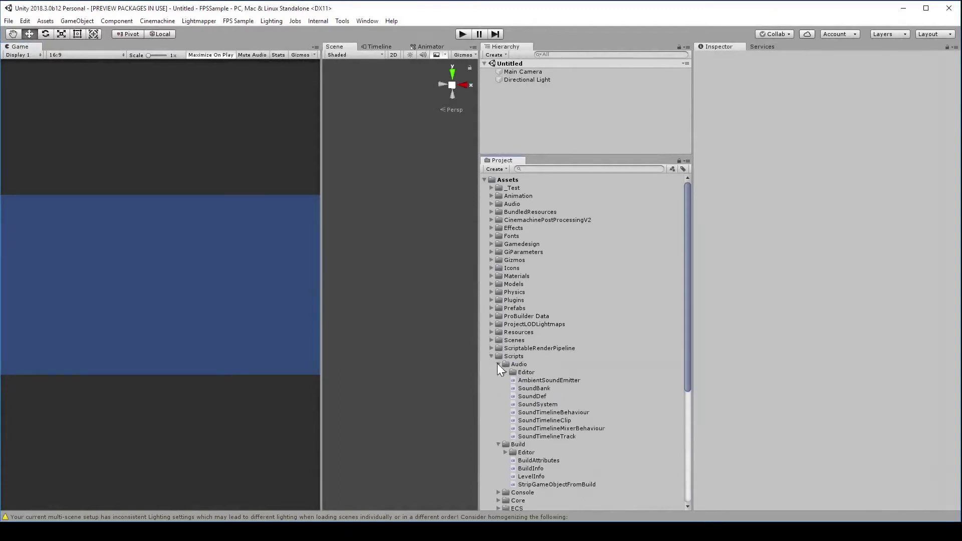
{"action": "left_click", "coordinate": [498, 365]}
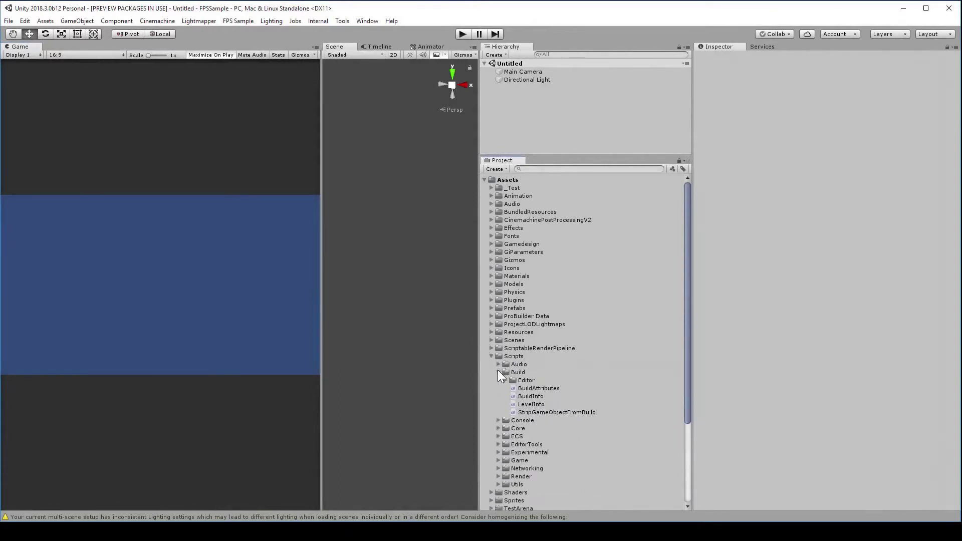
{"action": "left_click", "coordinate": [498, 371]}
{"action": "left_click", "coordinate": [497, 379]}
{"action": "left_click", "coordinate": [496, 380]}
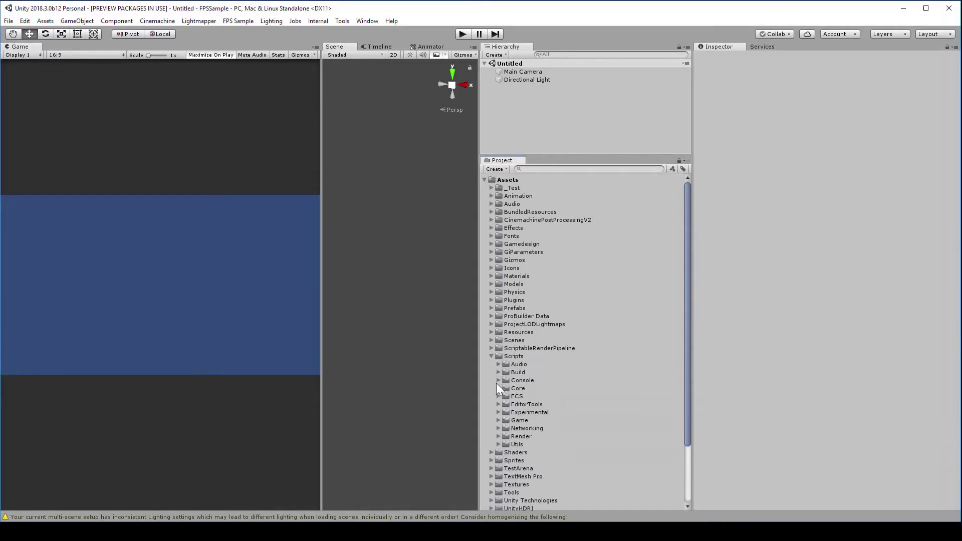
{"action": "left_click", "coordinate": [496, 388]}
{"action": "left_click", "coordinate": [495, 387]}
{"action": "left_click", "coordinate": [494, 395]}
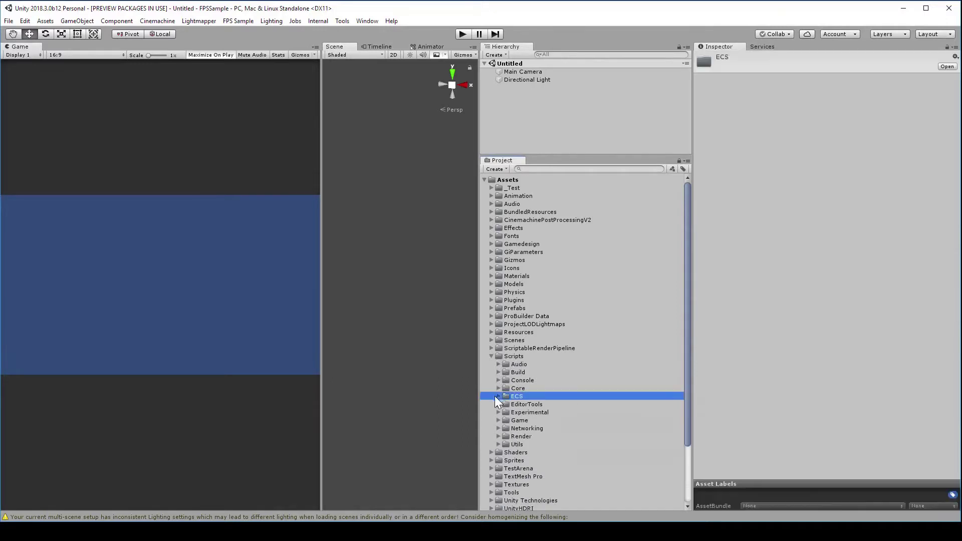
{"action": "left_click", "coordinate": [497, 396]}
{"action": "left_click", "coordinate": [498, 396]}
{"action": "left_click", "coordinate": [491, 356]}
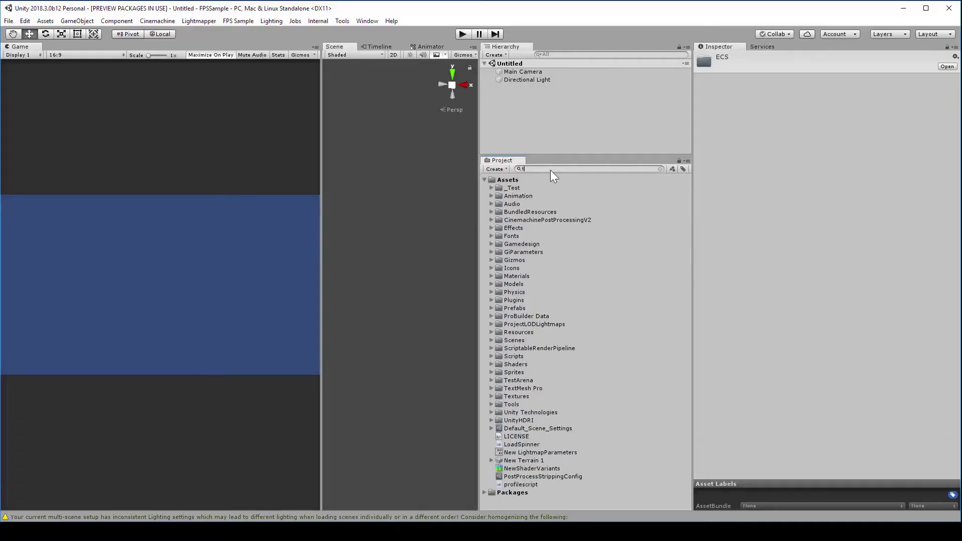
Search the Project for t:model, select all 699 model results, and reimport them.
{"action": "type", "text": "tim"}
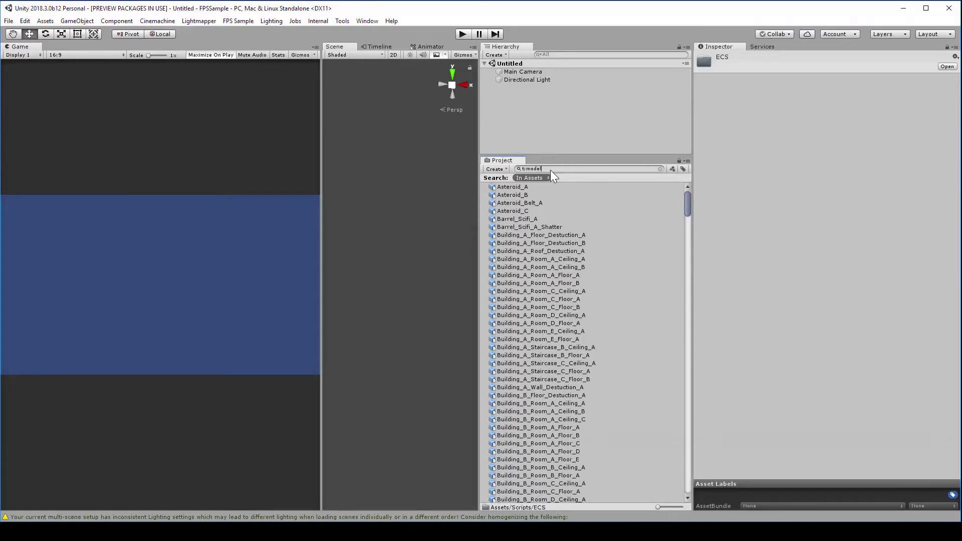
{"action": "left_click", "coordinate": [553, 184]}
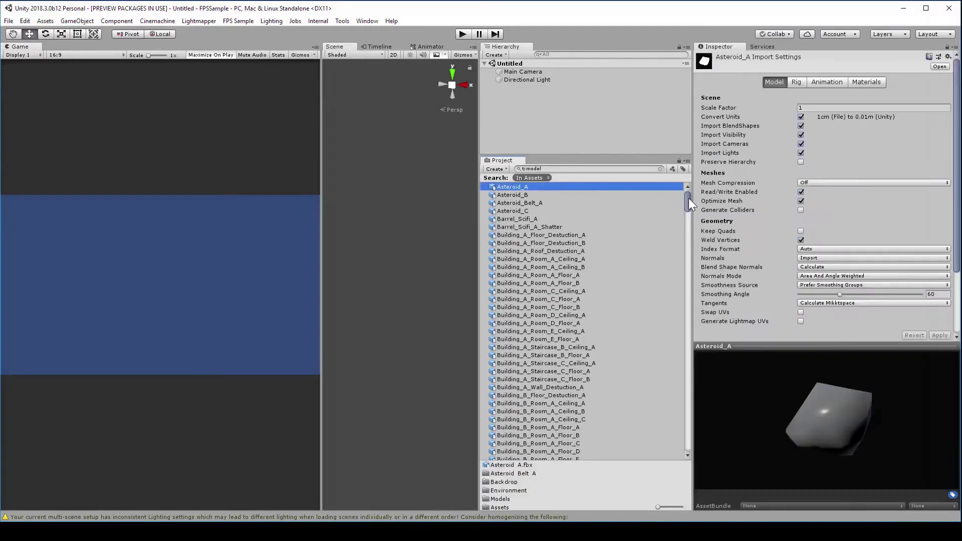
{"action": "left_click_drag", "start_coordinate": [689, 197], "coordinate": [688, 438]}
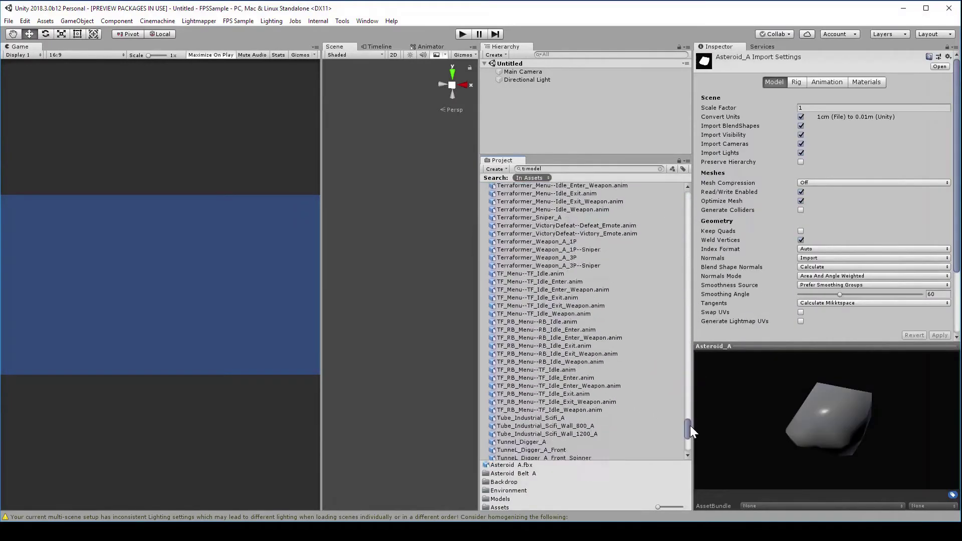
{"action": "left_click", "coordinate": [588, 455], "text": "shift"}
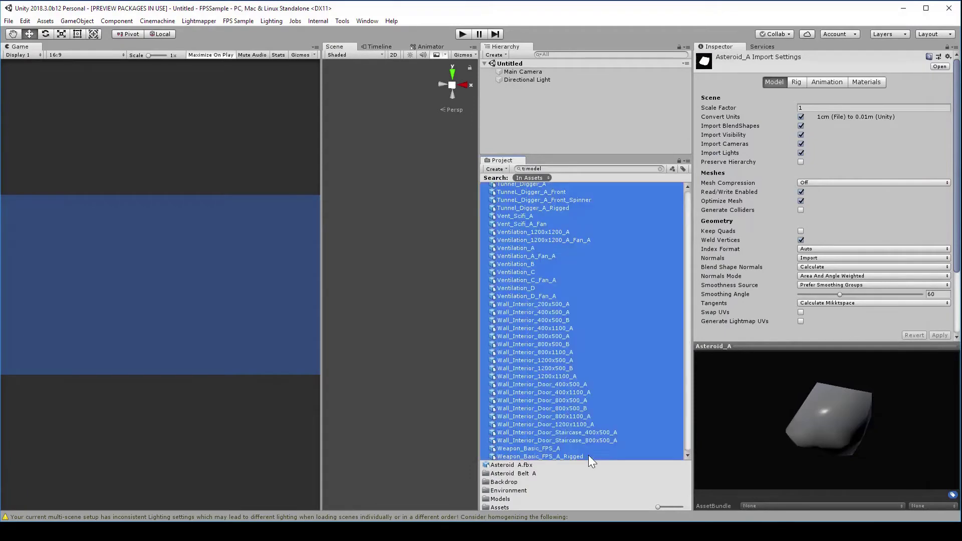
{"action": "right_click", "coordinate": [531, 351]}
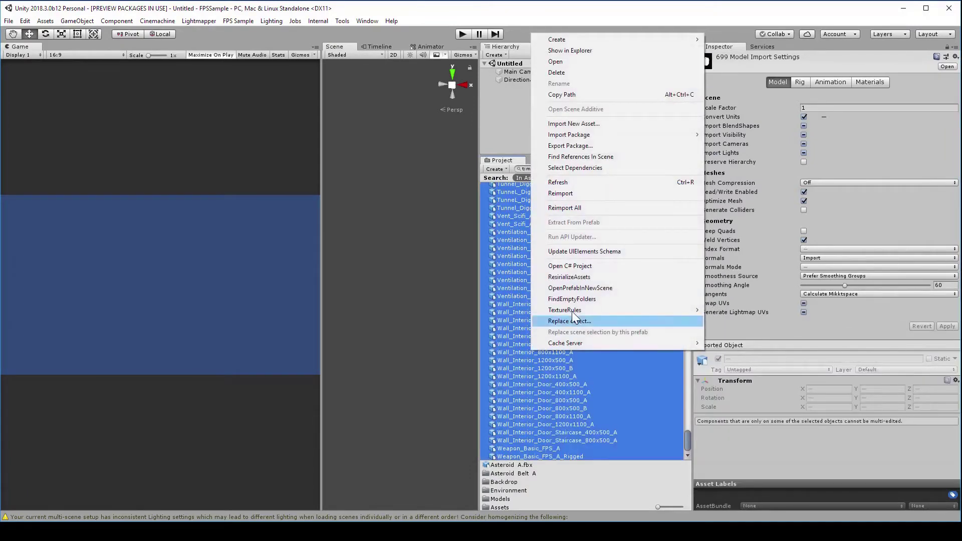
{"action": "left_click", "coordinate": [581, 193]}
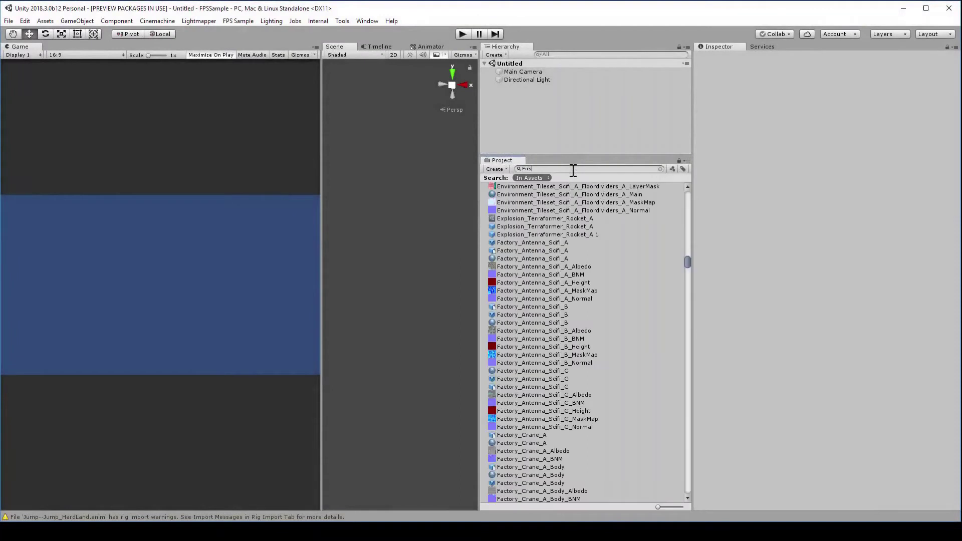
Search the Project for Firstperson_Projection and select the four matching shaders.
{"action": "type", "text": "irst"}
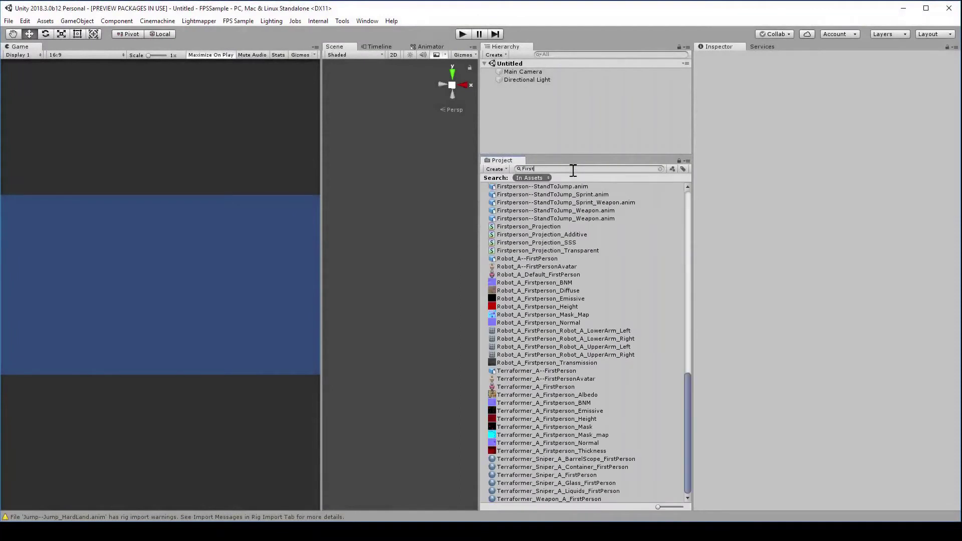
{"action": "type", "text": "per"}
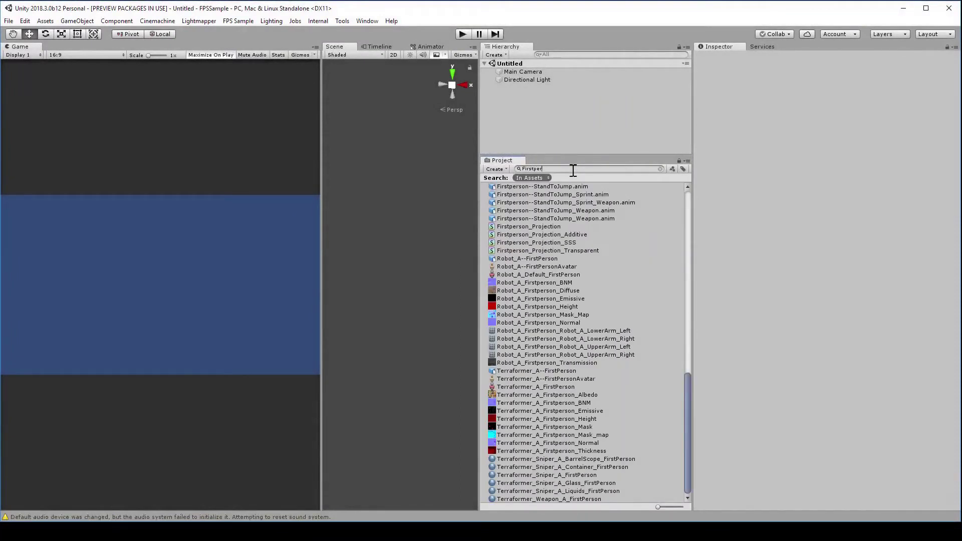
{"action": "type", "text": "son_Projection"}
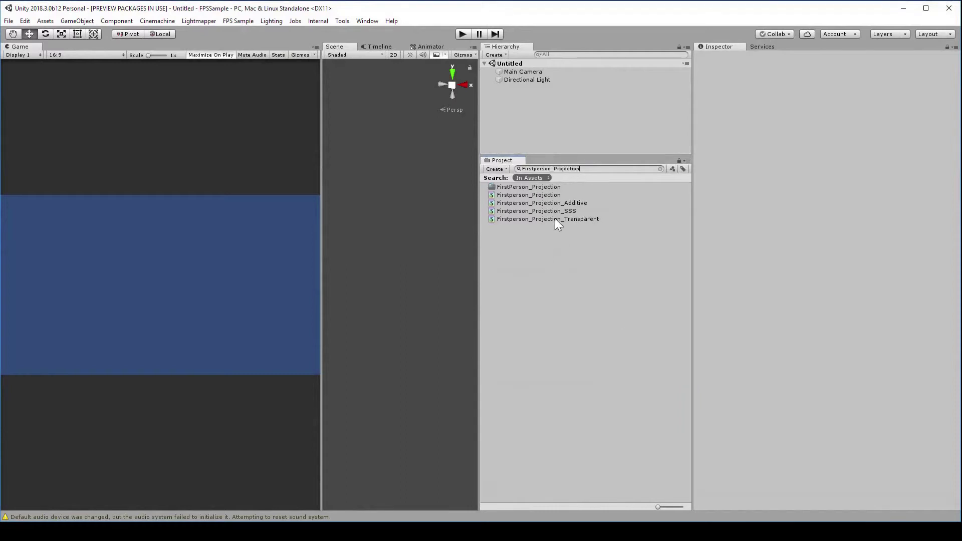
{"action": "left_click", "coordinate": [545, 196]}
{"action": "left_click", "coordinate": [543, 219], "text": "shift"}
{"action": "right_click", "coordinate": [542, 206]}
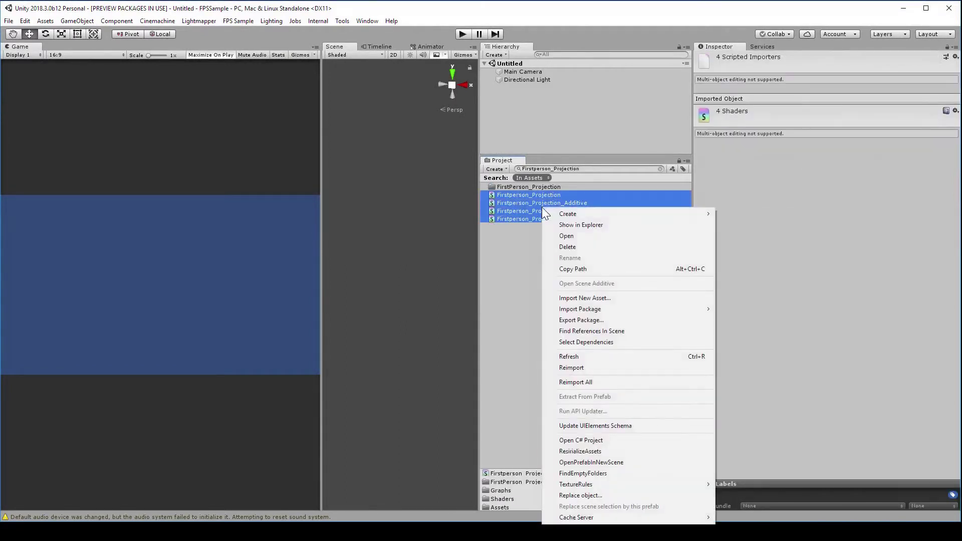
Reimport the four Firstperson_Projection shaders, deselect them, and clear the Project search.
{"action": "left_click", "coordinate": [608, 367]}
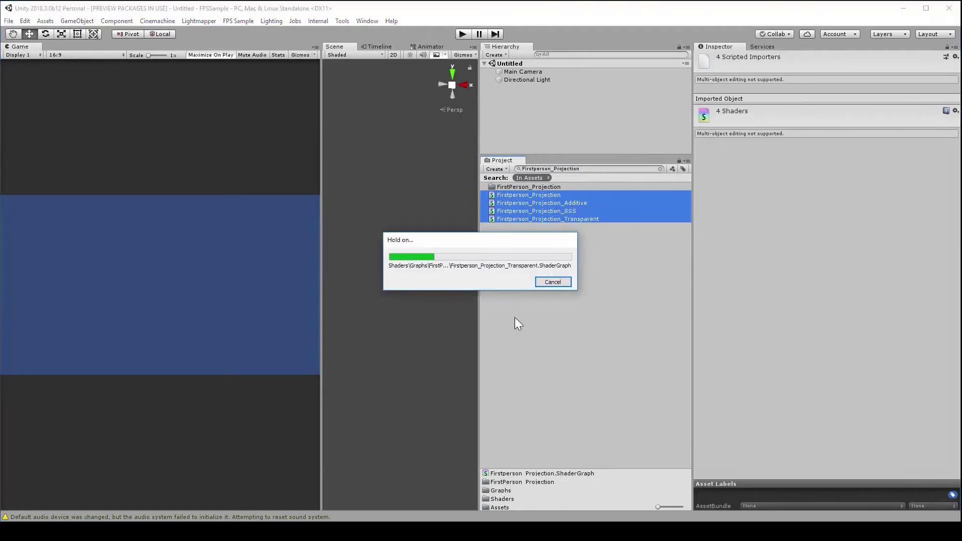
{"action": "left_click", "coordinate": [567, 255]}
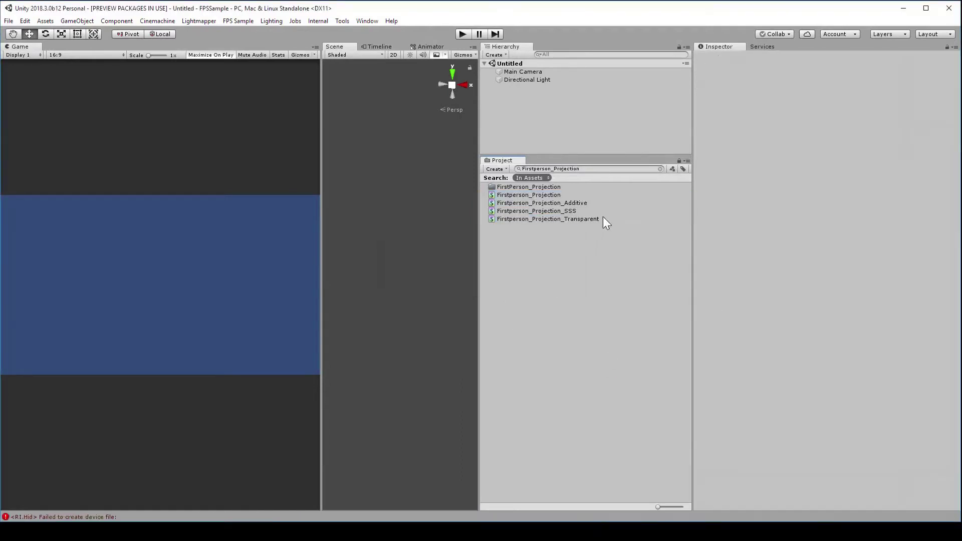
{"action": "left_click", "coordinate": [659, 169]}
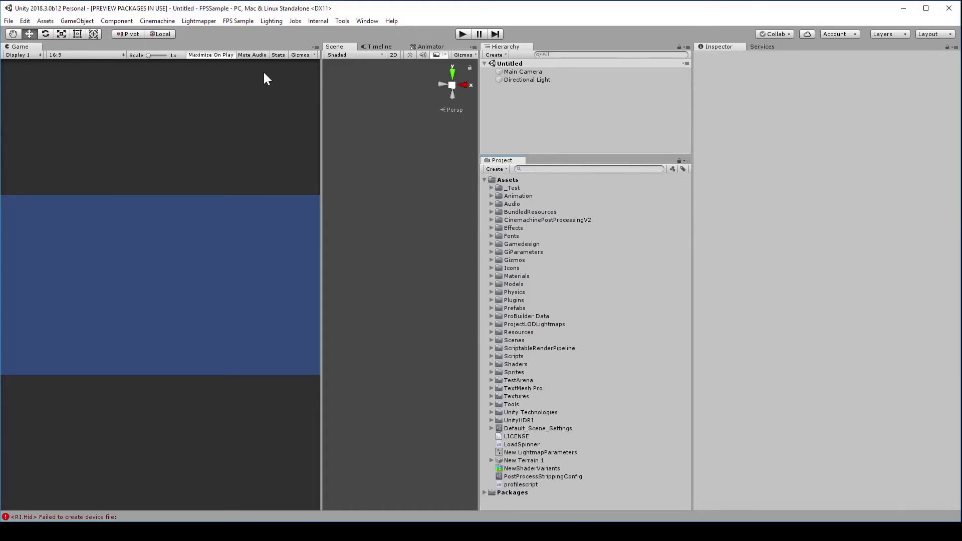
Open the Build Settings window from the File menu, then close it again.
{"action": "left_click", "coordinate": [10, 21]}
{"action": "left_click", "coordinate": [42, 120]}
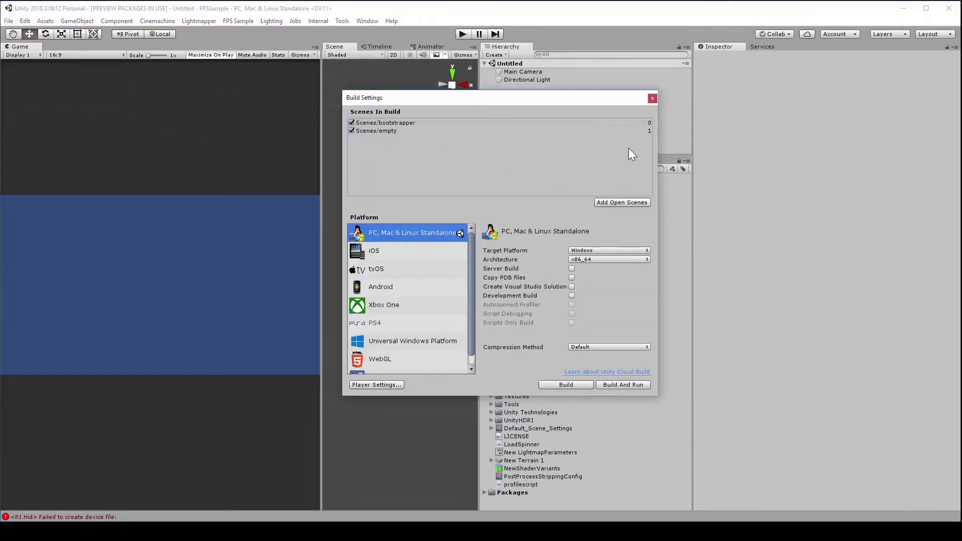
{"action": "left_click", "coordinate": [650, 100]}
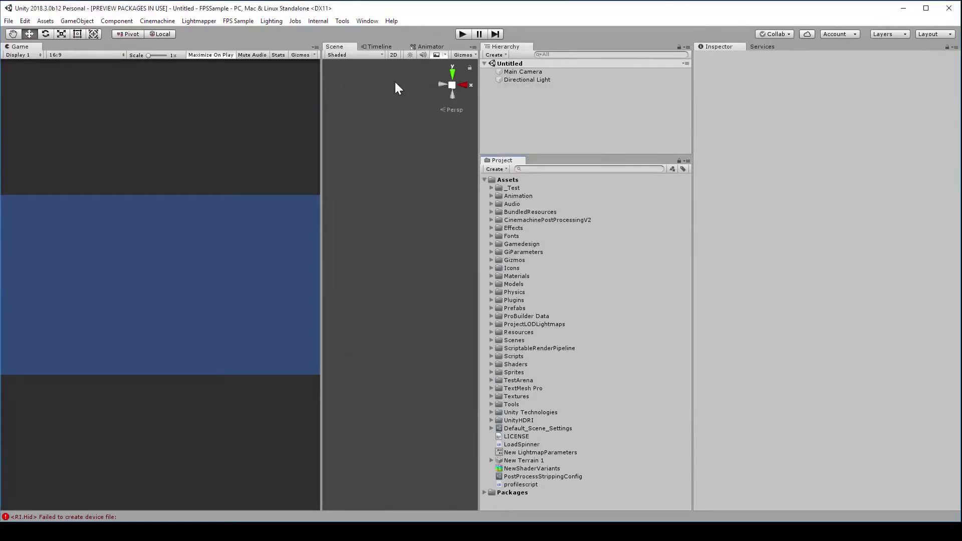
Open FPS Sample > Windows > Project Tools to list levels, bundles and build options.
{"action": "left_click", "coordinate": [244, 24]}
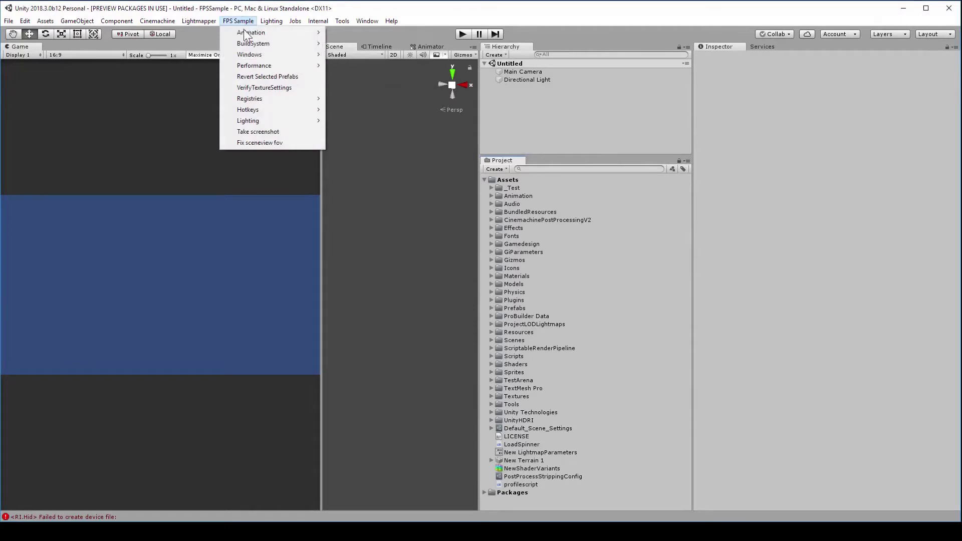
{"action": "mouse_move", "coordinate": [273, 56]}
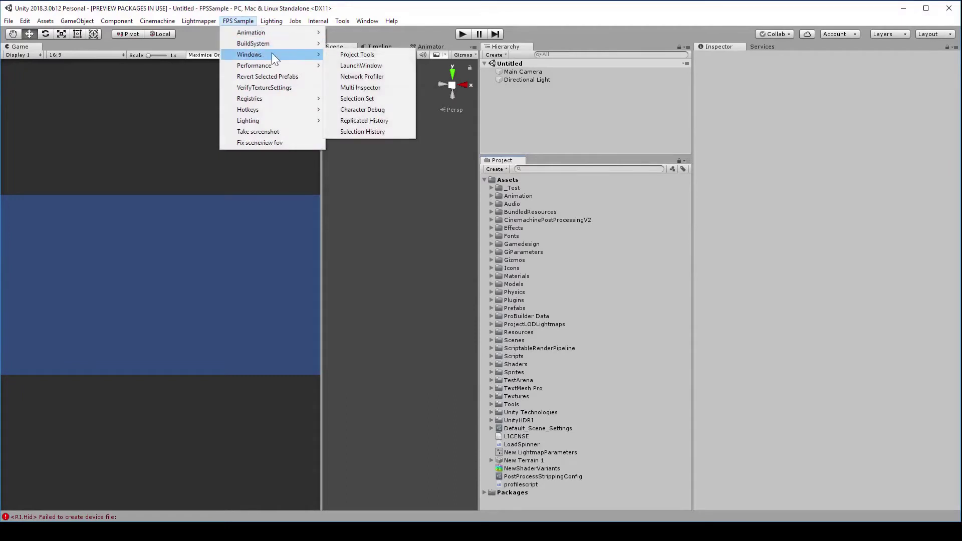
{"action": "left_click", "coordinate": [337, 55]}
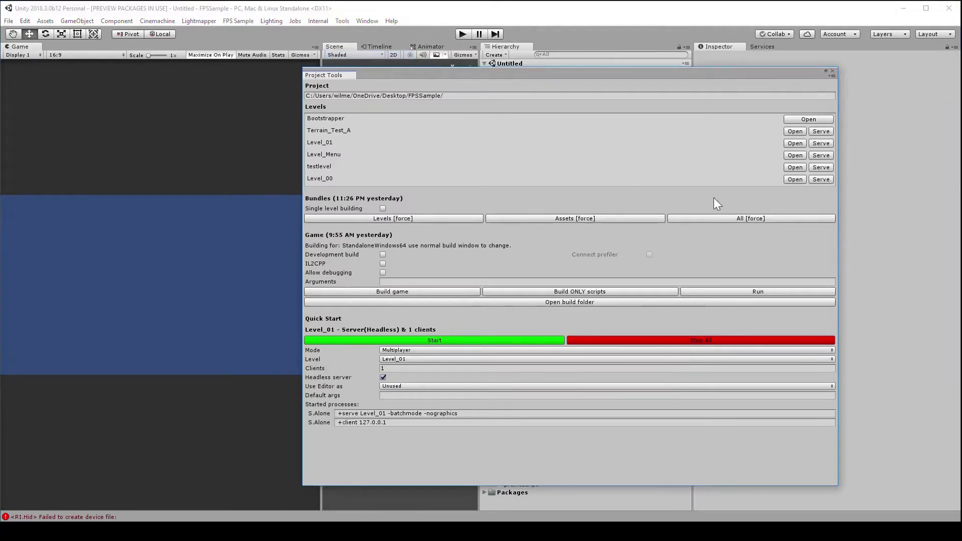
Load the Level_00 scene, close Project Tools and enter Play mode.
{"action": "left_click", "coordinate": [792, 180]}
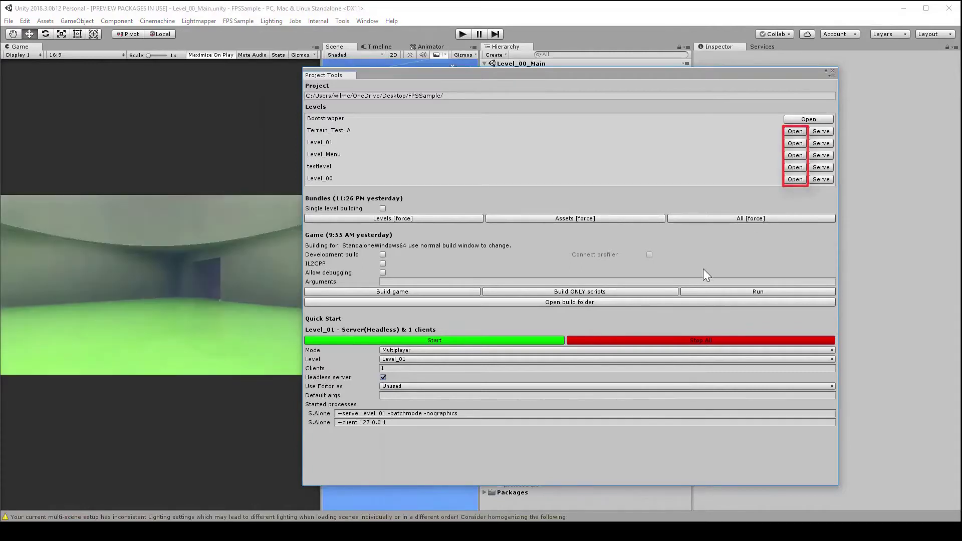
{"action": "left_click", "coordinate": [832, 71]}
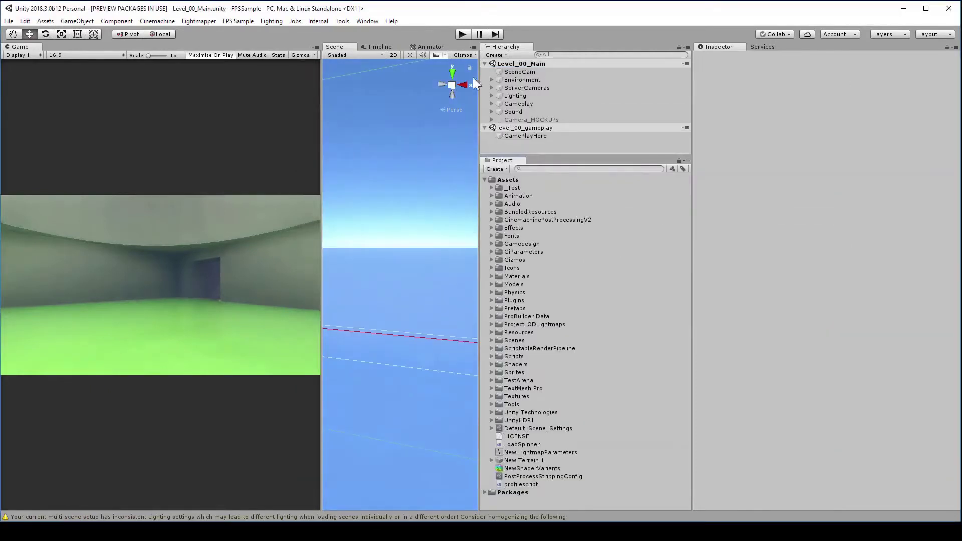
{"action": "left_click", "coordinate": [461, 33]}
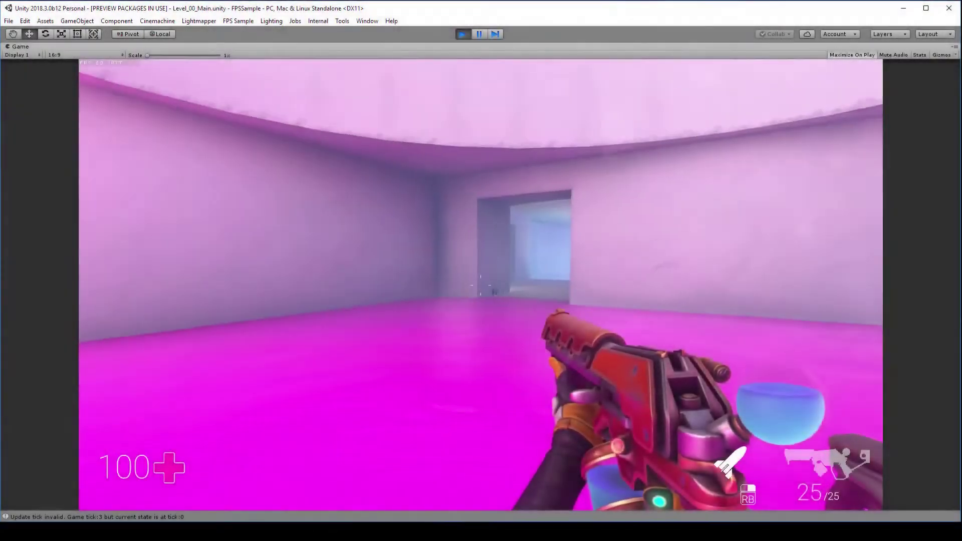
Fire primary and secondary shots at the doorway while turning into the next room.
{"action": "left_click", "coordinate": [479, 284]}
{"action": "left_click", "coordinate": [480, 284]}
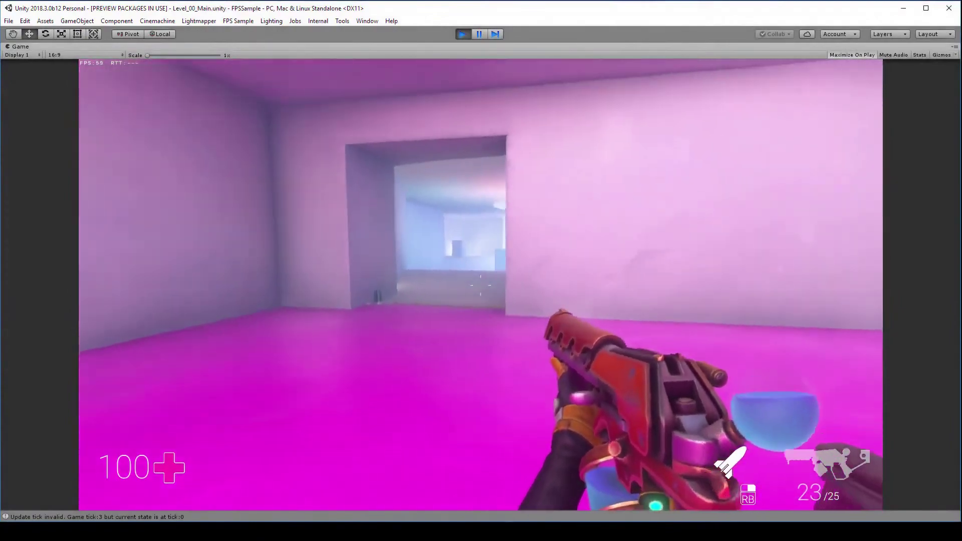
{"action": "right_click", "coordinate": [480, 285]}
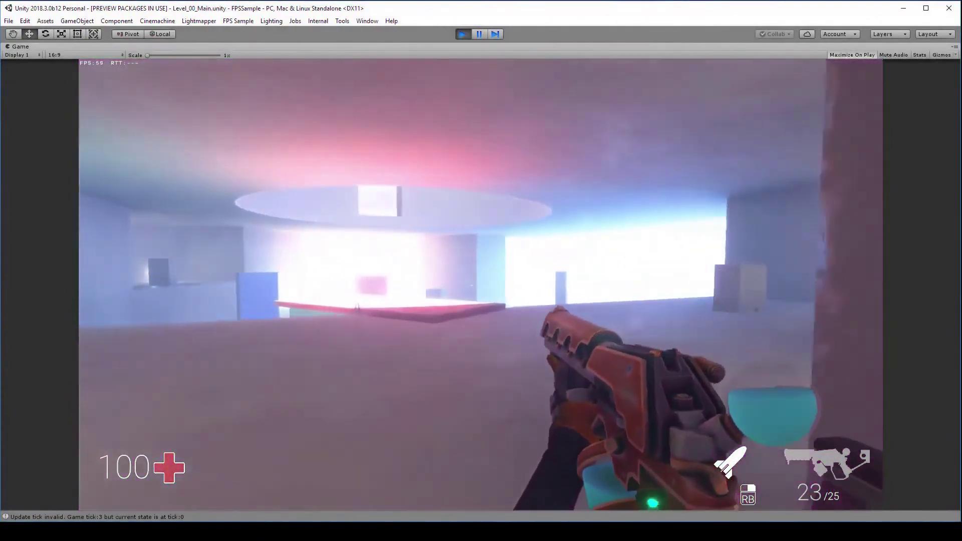
{"action": "left_click_drag", "start_coordinate": [480, 284], "coordinate": [480, 284]}
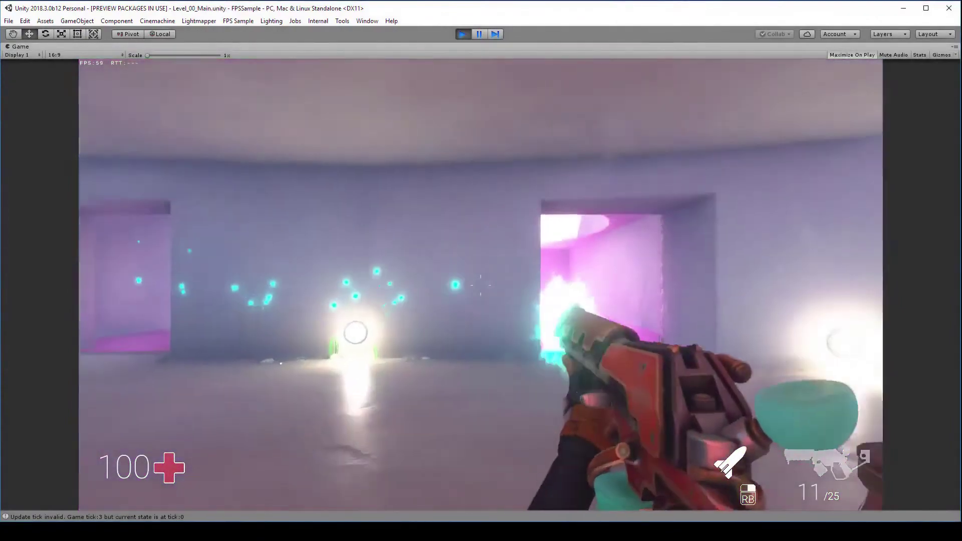
{"action": "left_click", "coordinate": [479, 285]}
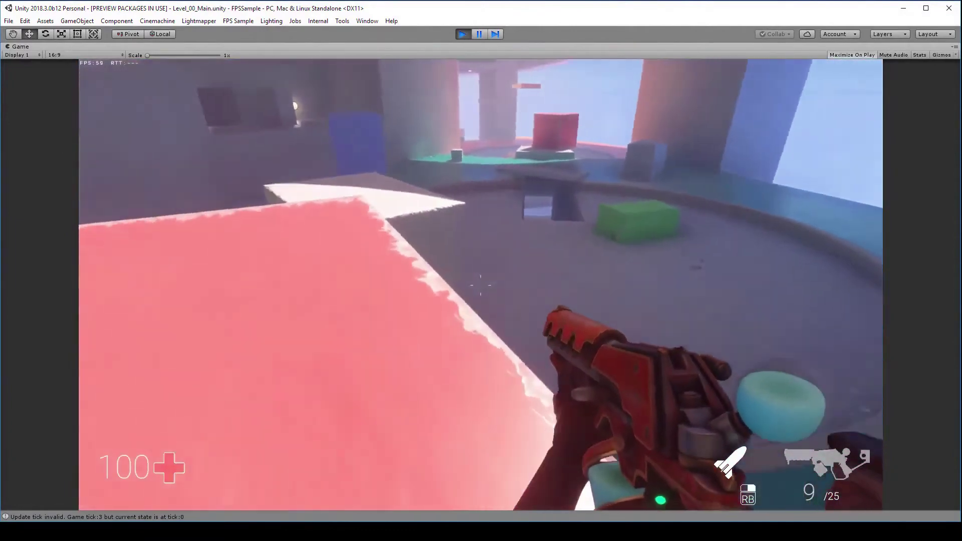
Walk forward through the corridor into the open area, reloading the weapon on the way.
{"action": "key", "text": "w"}
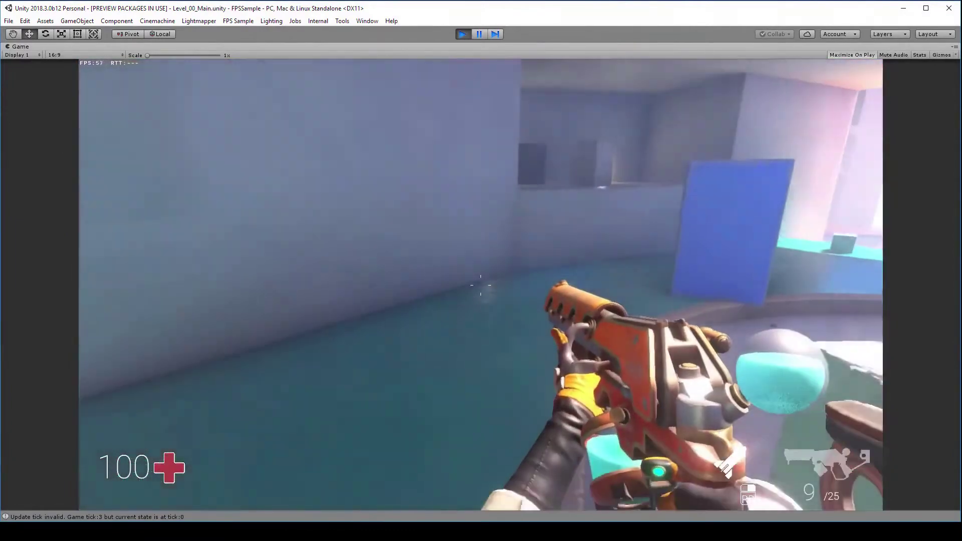
{"action": "key", "text": "r"}
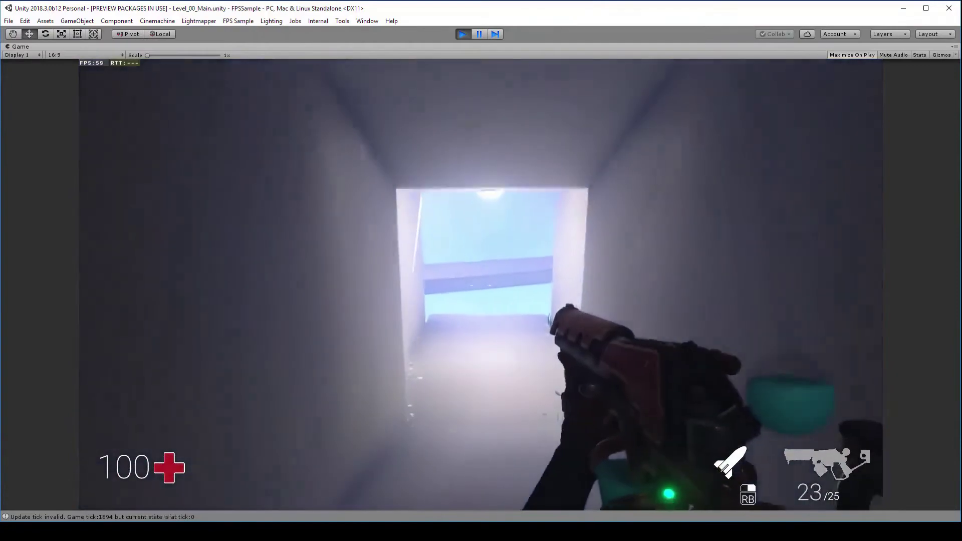
{"action": "key", "text": "w"}
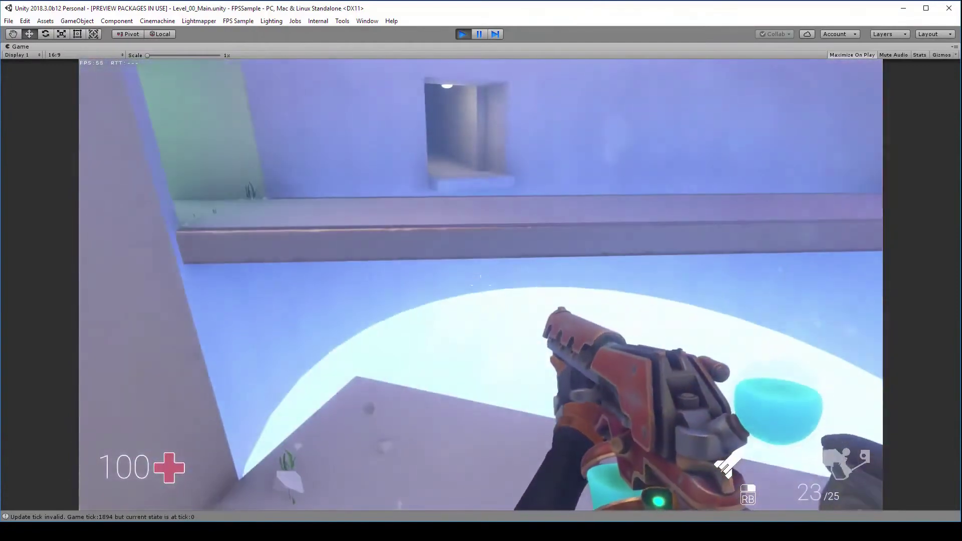
{"action": "key", "text": "w"}
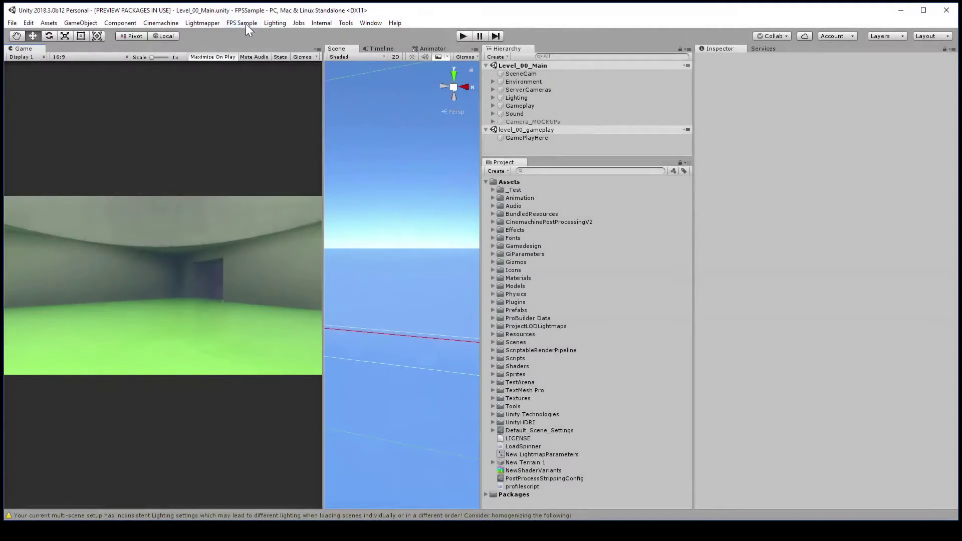
From Project Tools, rebuild all bundles with All [force], then run Build game for StandaloneWindows64.
{"action": "left_click", "coordinate": [245, 23]}
{"action": "mouse_move", "coordinate": [276, 55]}
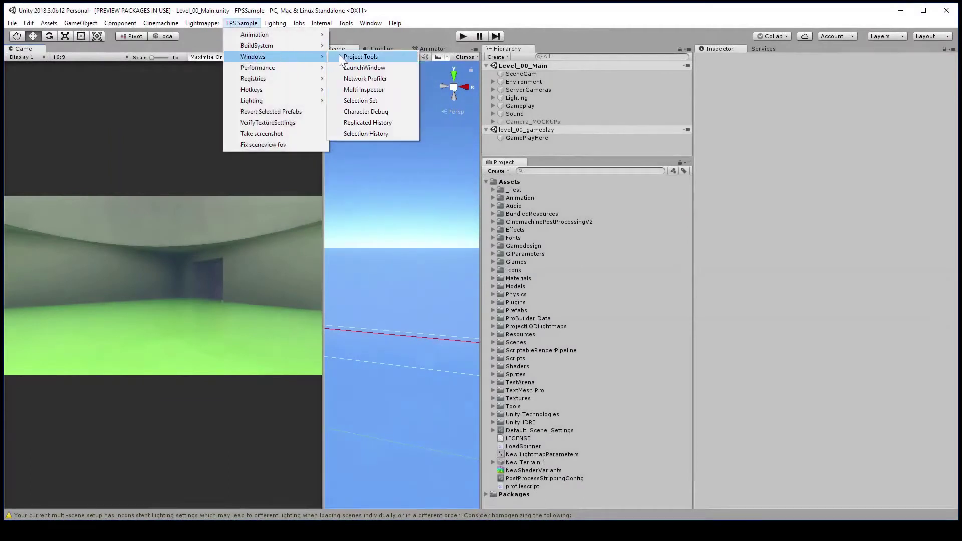
{"action": "left_click", "coordinate": [371, 56]}
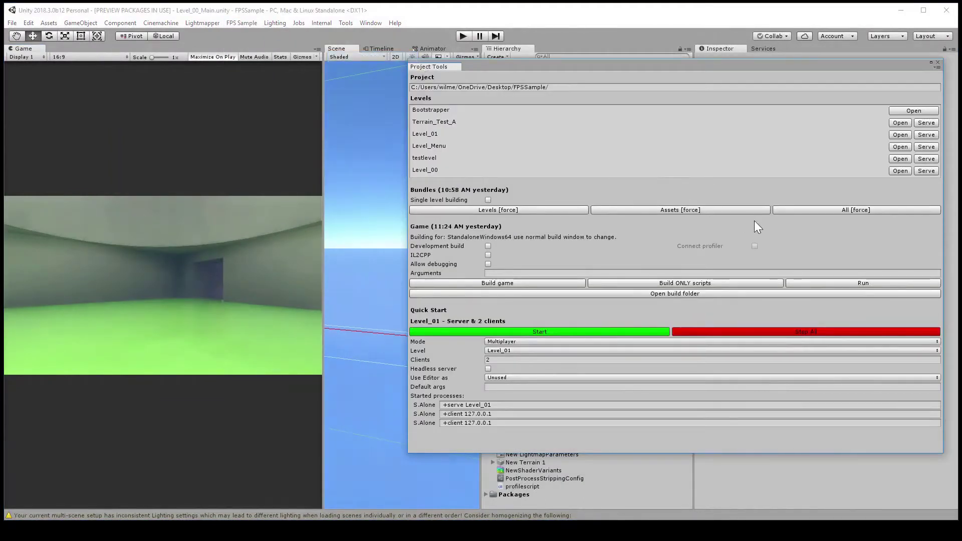
{"action": "left_click", "coordinate": [804, 209]}
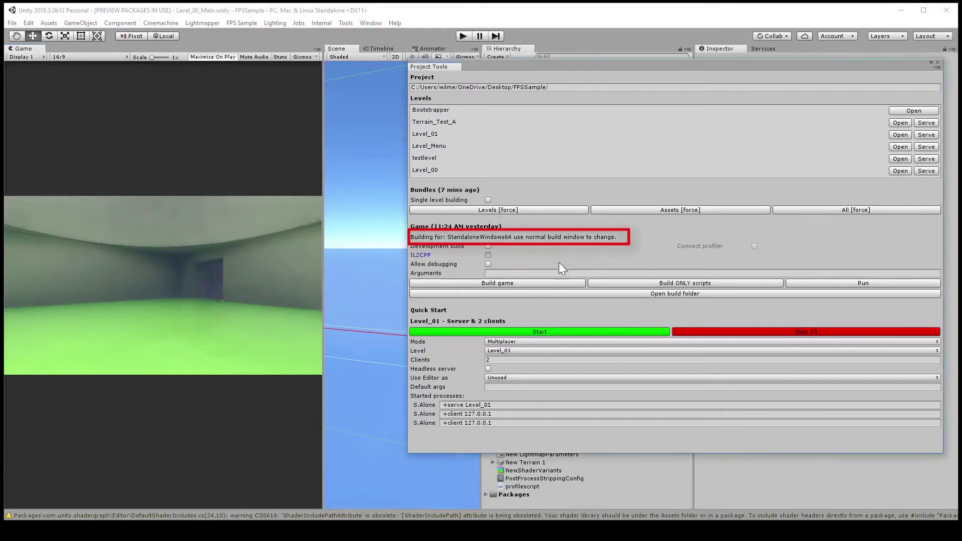
{"action": "left_click", "coordinate": [533, 282]}
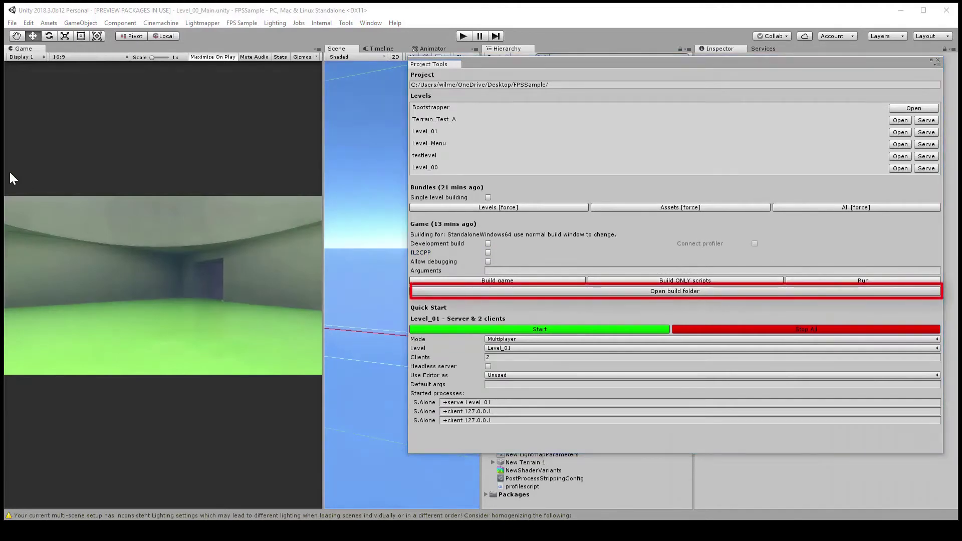
{"action": "left_click", "coordinate": [419, 291]}
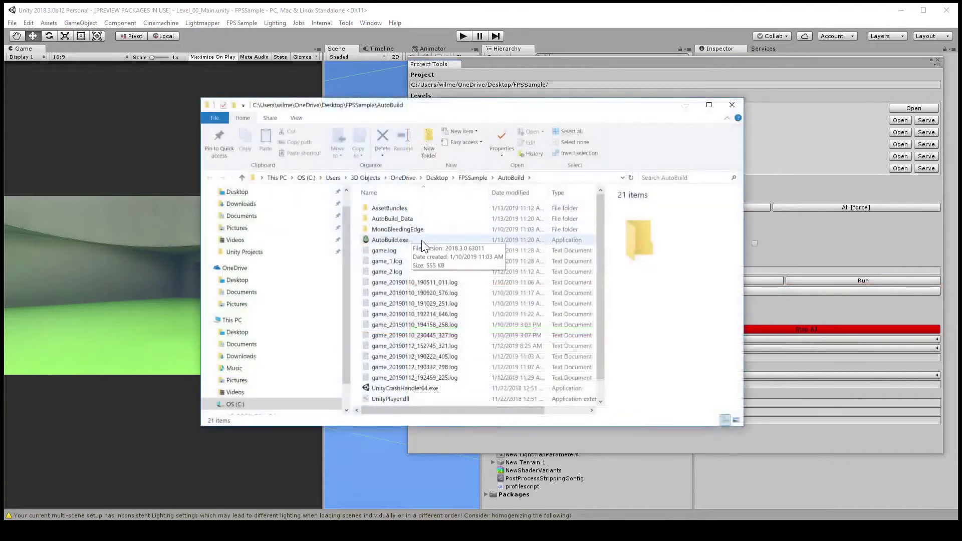
{"action": "left_click", "coordinate": [445, 239]}
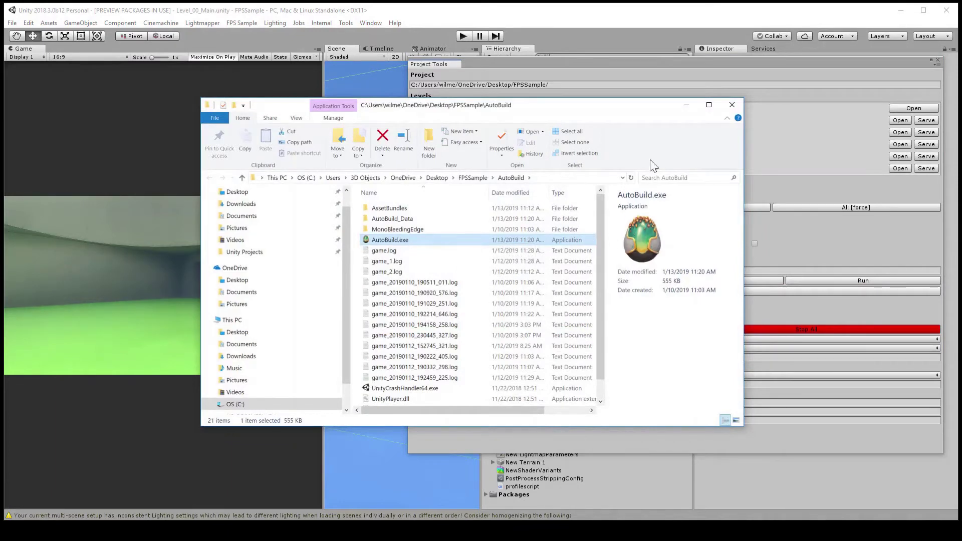
{"action": "left_click", "coordinate": [728, 106]}
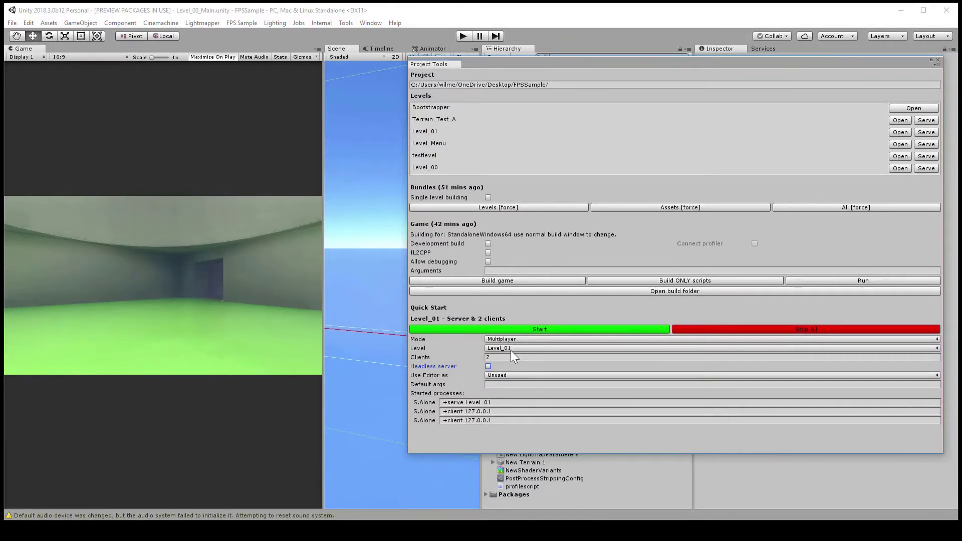
Keep Quick Start on Multiplayer mode with Level_01, and check the client count.
{"action": "left_click", "coordinate": [516, 340]}
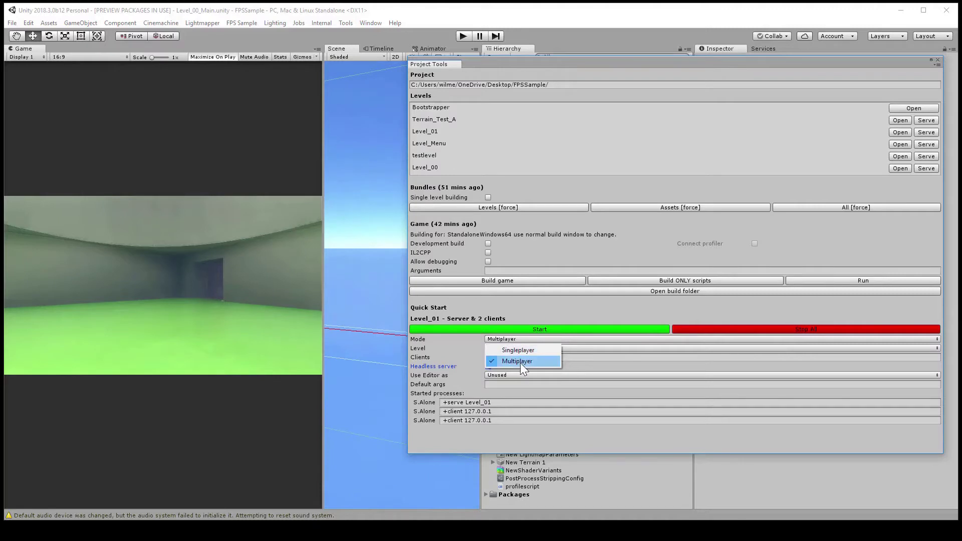
{"action": "left_click", "coordinate": [520, 362]}
{"action": "left_click", "coordinate": [509, 348]}
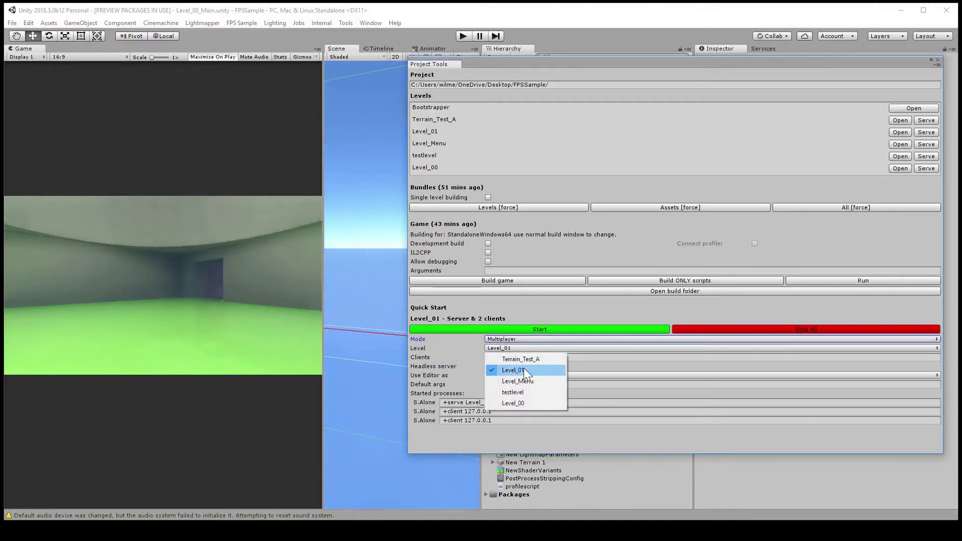
{"action": "left_click", "coordinate": [524, 369]}
{"action": "left_click", "coordinate": [492, 357]}
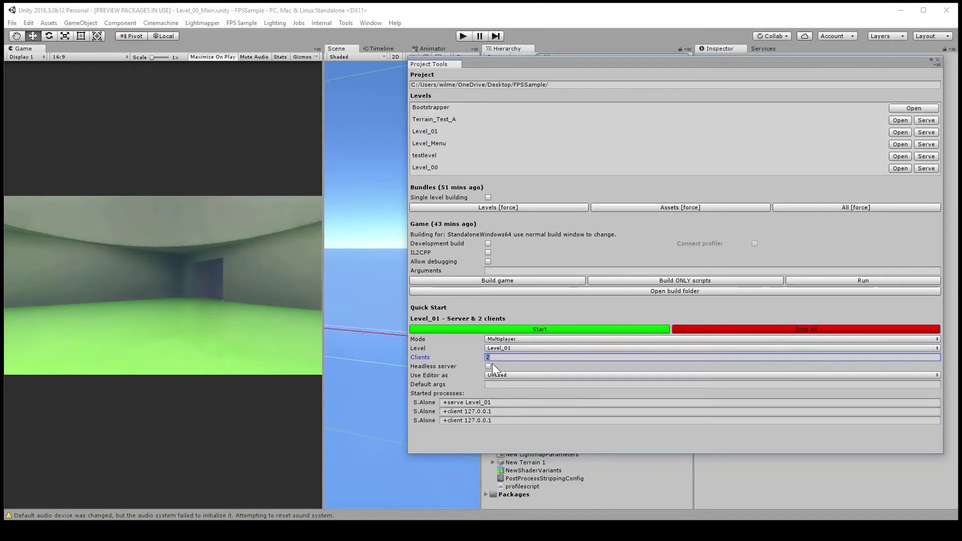
Tick Headless server, set Use Editor to Unused, and start the session.
{"action": "left_click", "coordinate": [488, 366]}
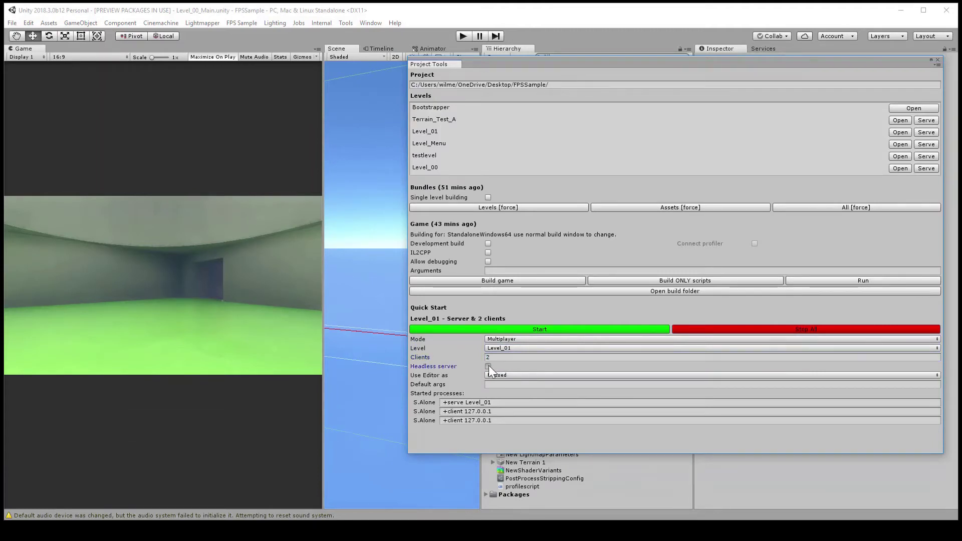
{"action": "left_click", "coordinate": [563, 402]}
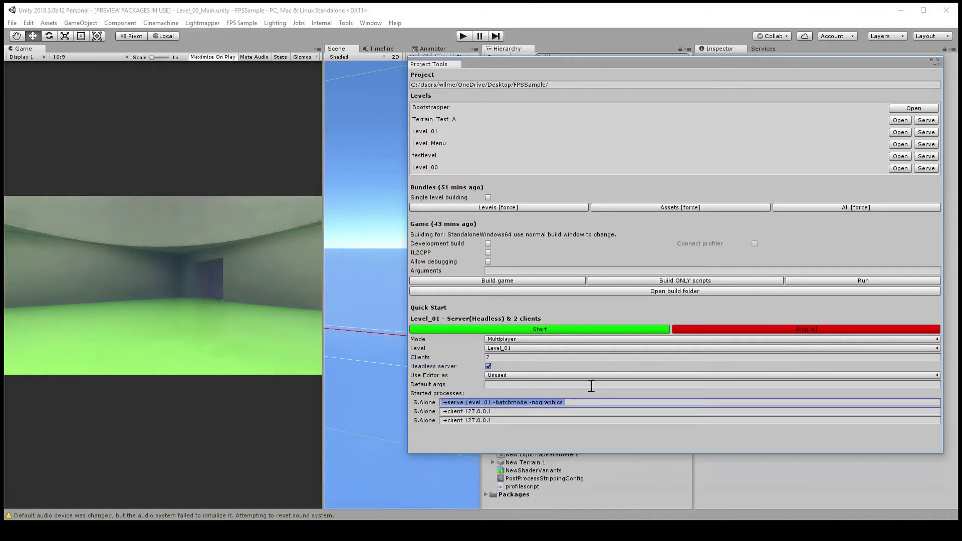
{"action": "left_click", "coordinate": [558, 376]}
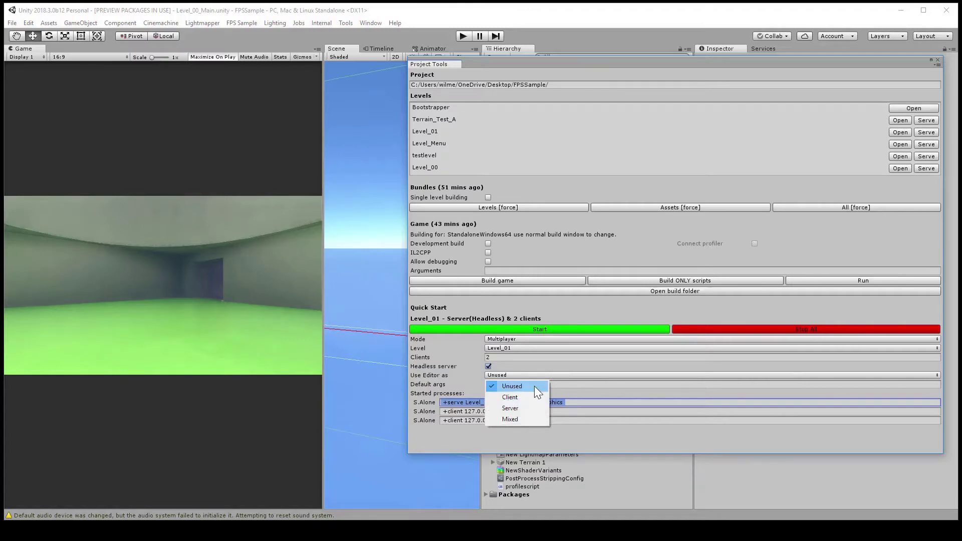
{"action": "left_click", "coordinate": [534, 386]}
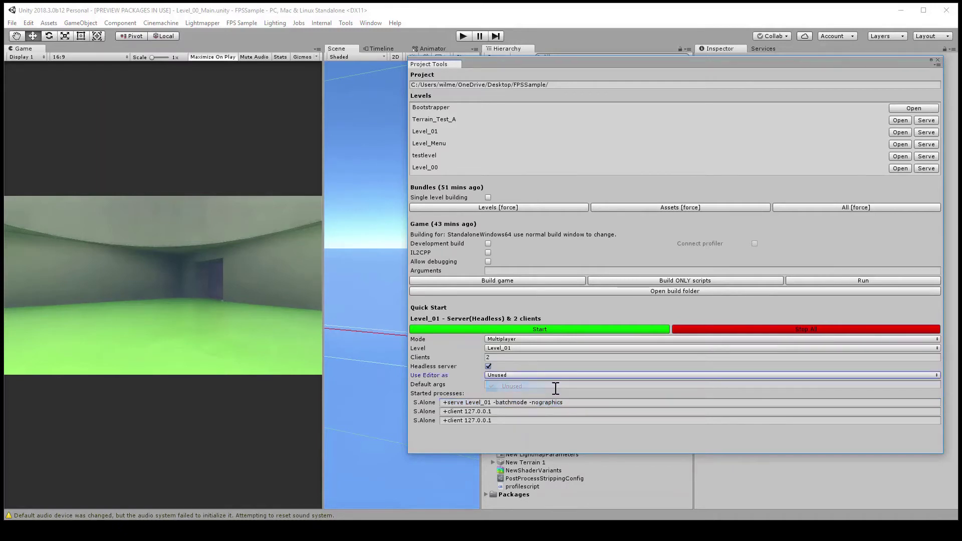
{"action": "left_click", "coordinate": [569, 329]}
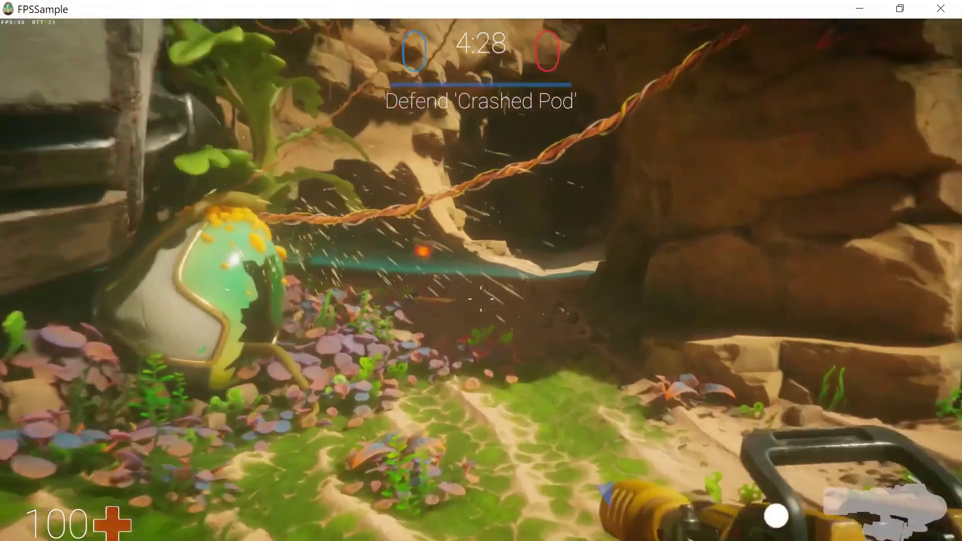
Move through the cave tunnel, firing at an enemy, and exit toward the Crashed Pod.
{"action": "key", "text": "w"}
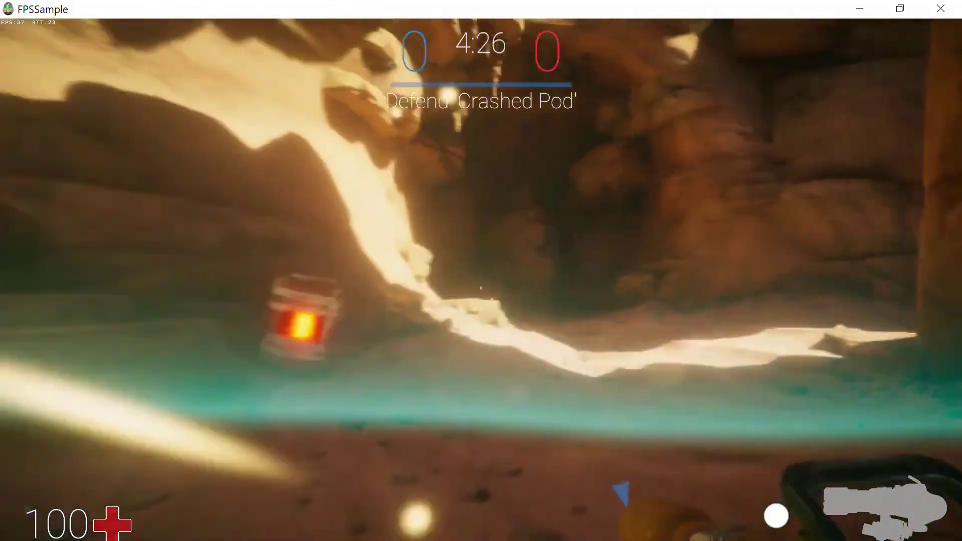
{"action": "key", "text": "w"}
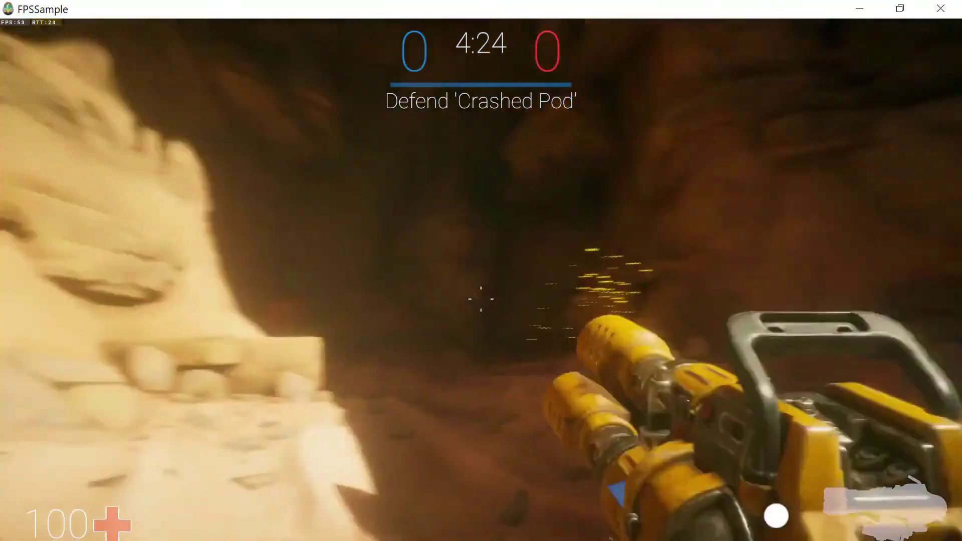
{"action": "key", "text": "w"}
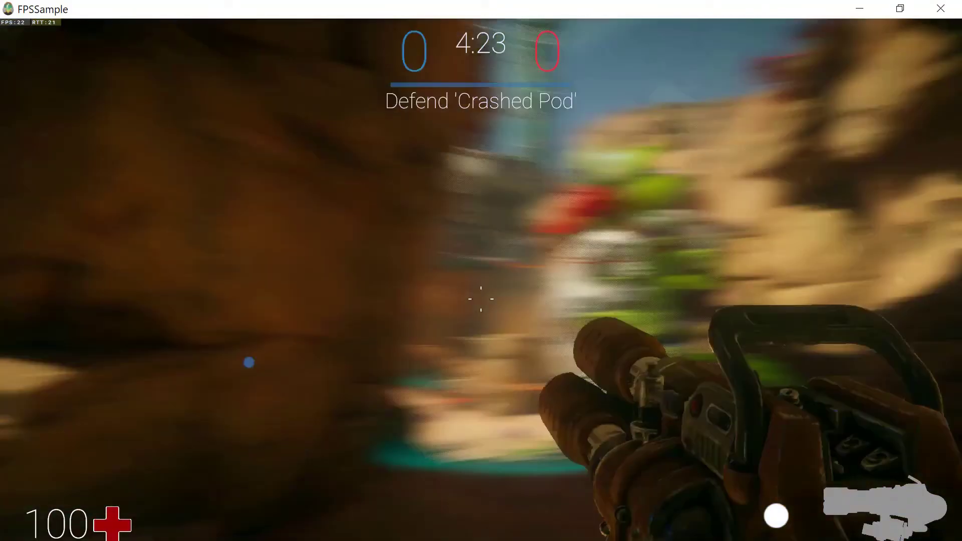
{"action": "left_click", "coordinate": [481, 299]}
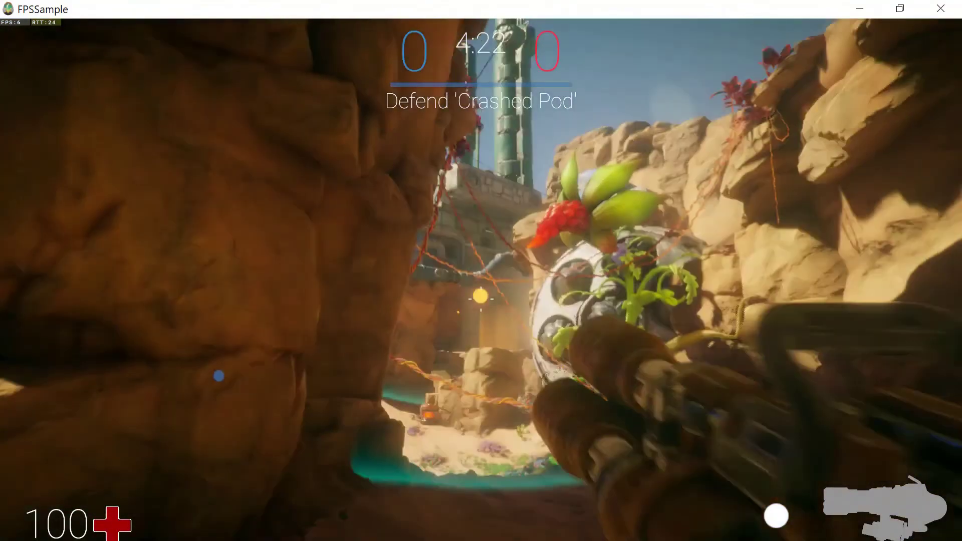
{"action": "key", "text": "w"}
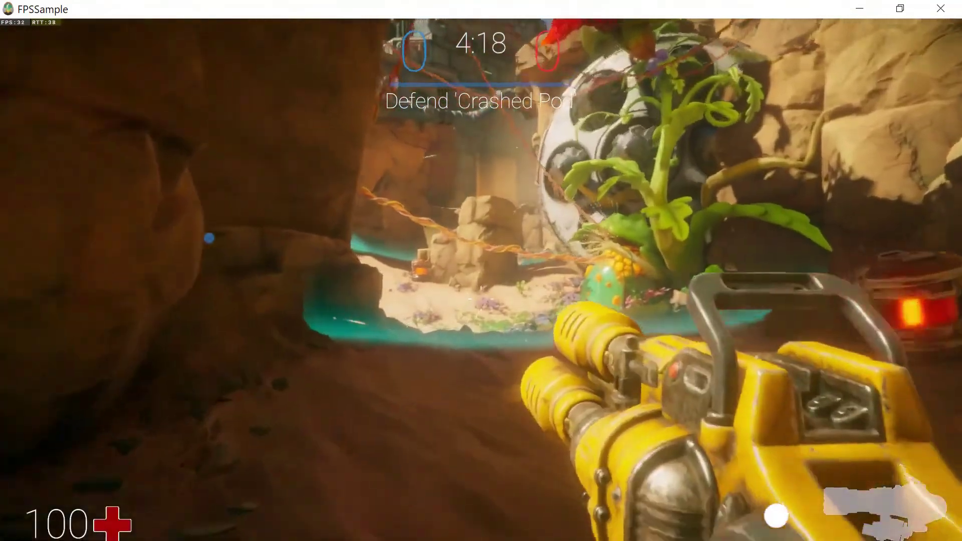
{"action": "key", "text": "w"}
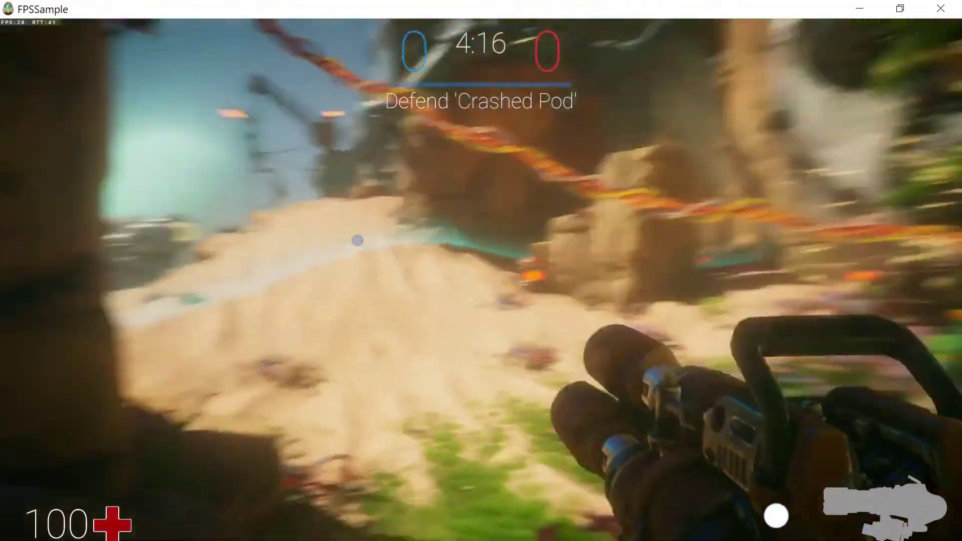
{"action": "key", "text": "w"}
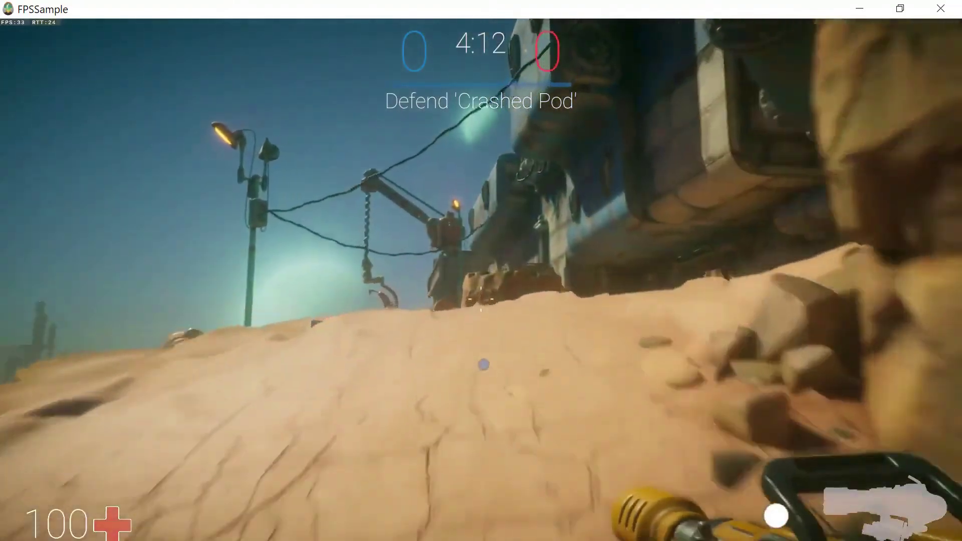
Cross the dune, climb the stairs and enter the pod's dark interior toward the red wall light.
{"action": "key", "text": "w"}
{"action": "key", "text": "w"}
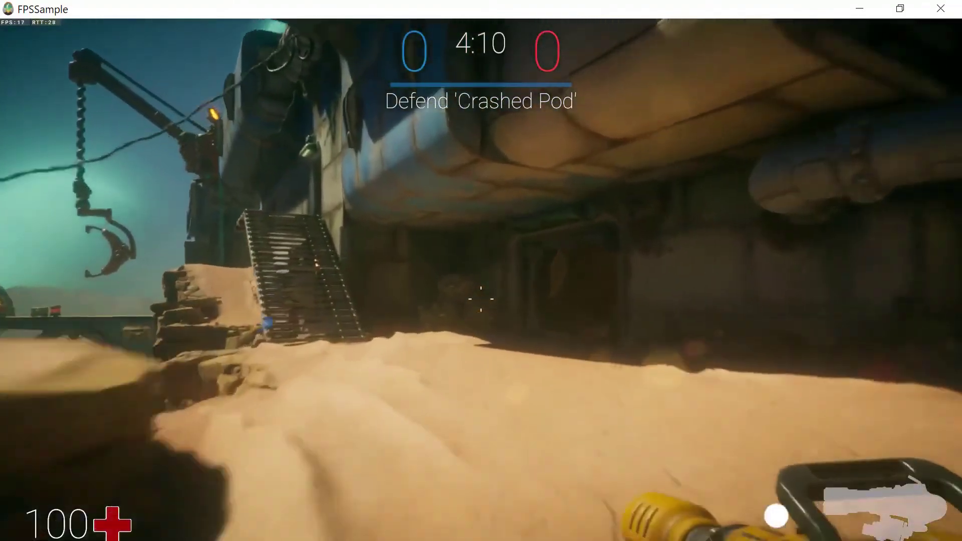
{"action": "key", "text": "w"}
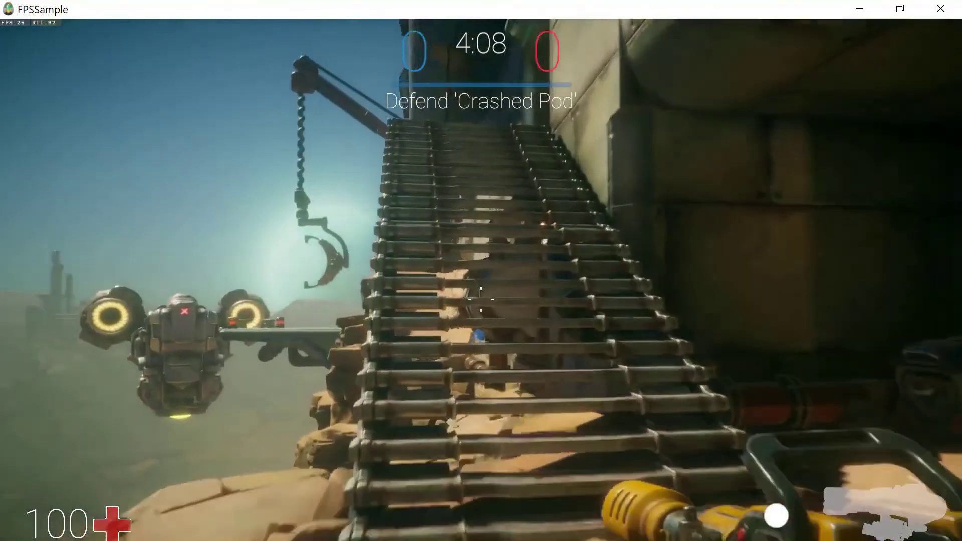
{"action": "key", "text": "w"}
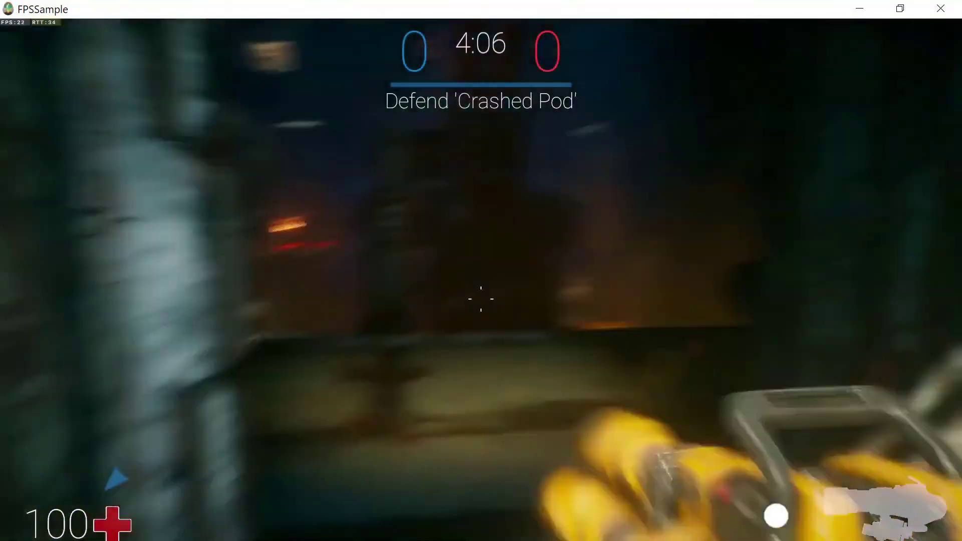
{"action": "key", "text": "w"}
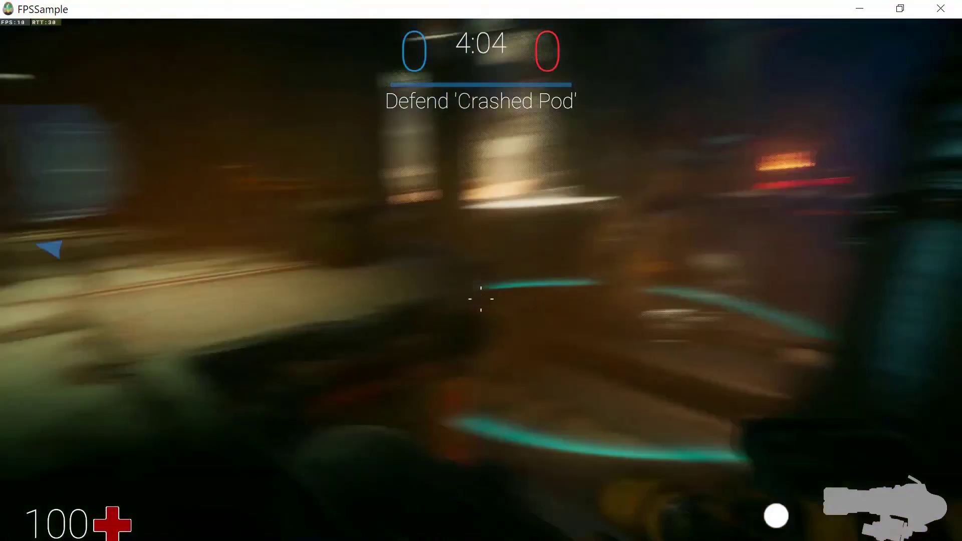
{"action": "key", "text": "w"}
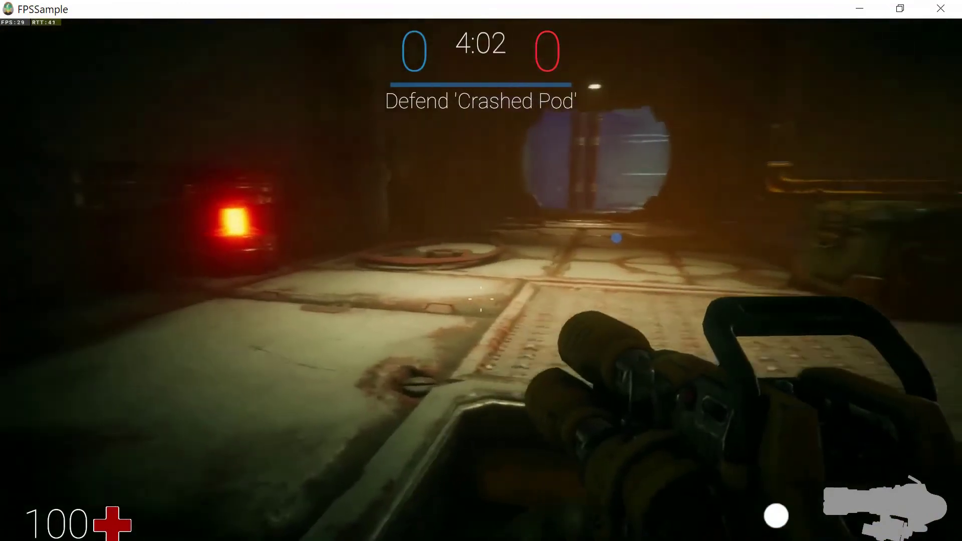
{"action": "key", "text": "w"}
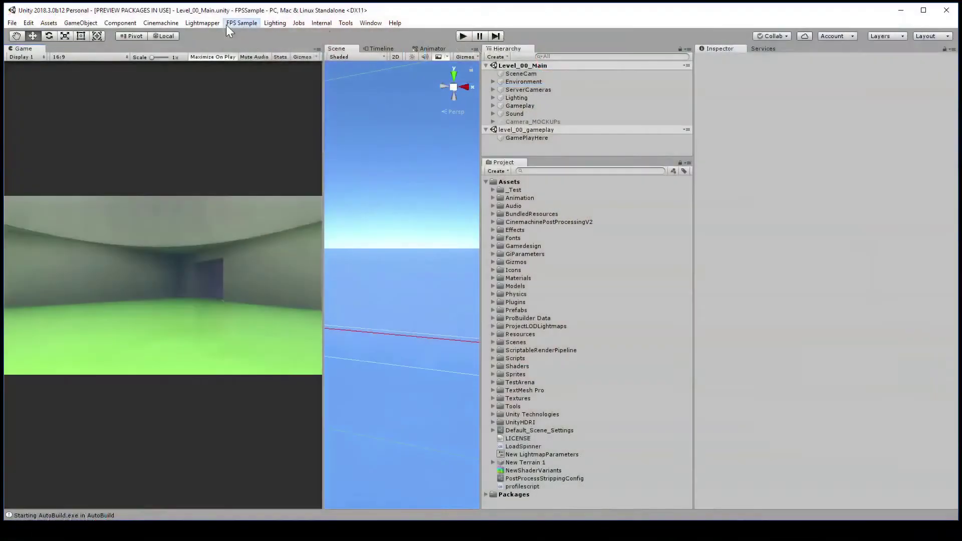
Run FPS Sample > BuildSystem > Win64 > CreateBuildWindows64 to start the 64-bit player build.
{"action": "left_click", "coordinate": [226, 24]}
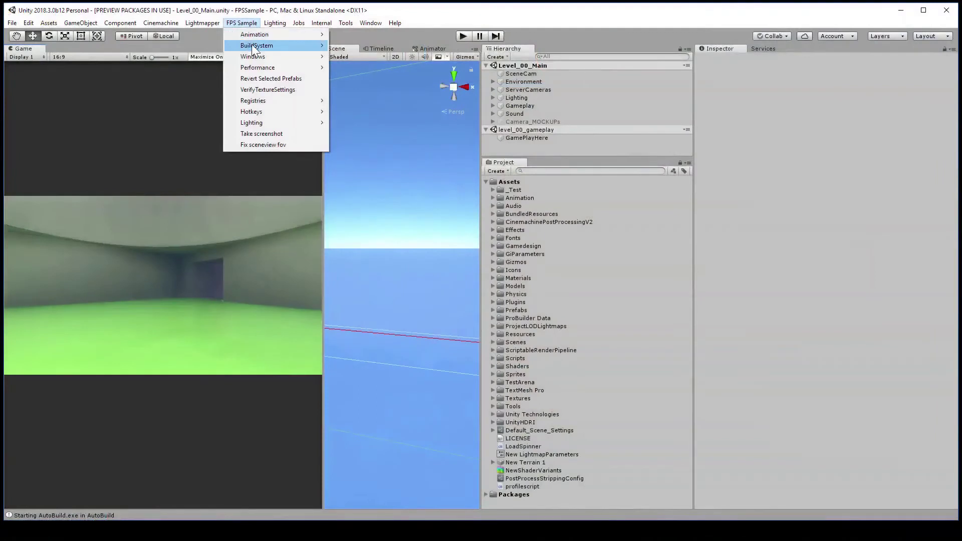
{"action": "mouse_move", "coordinate": [252, 45]}
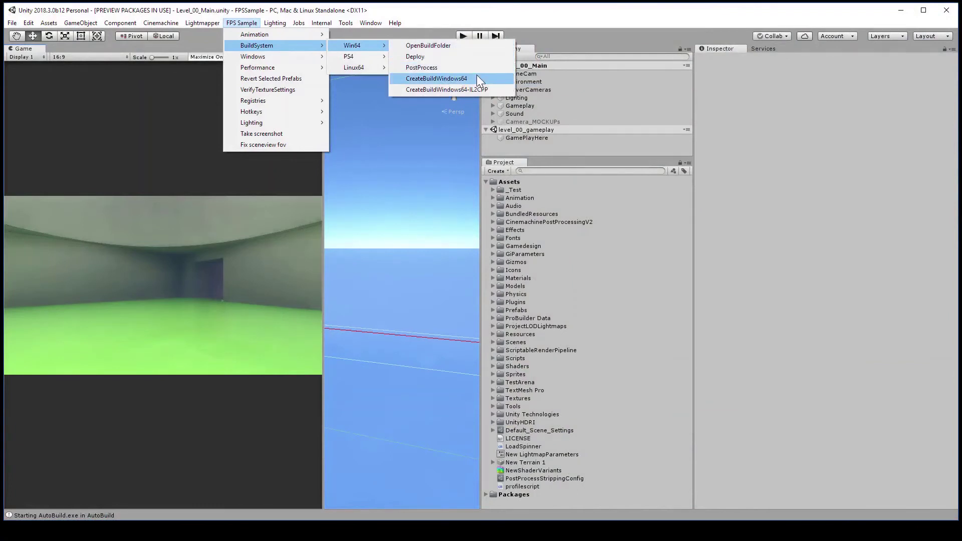
{"action": "left_click", "coordinate": [477, 75]}
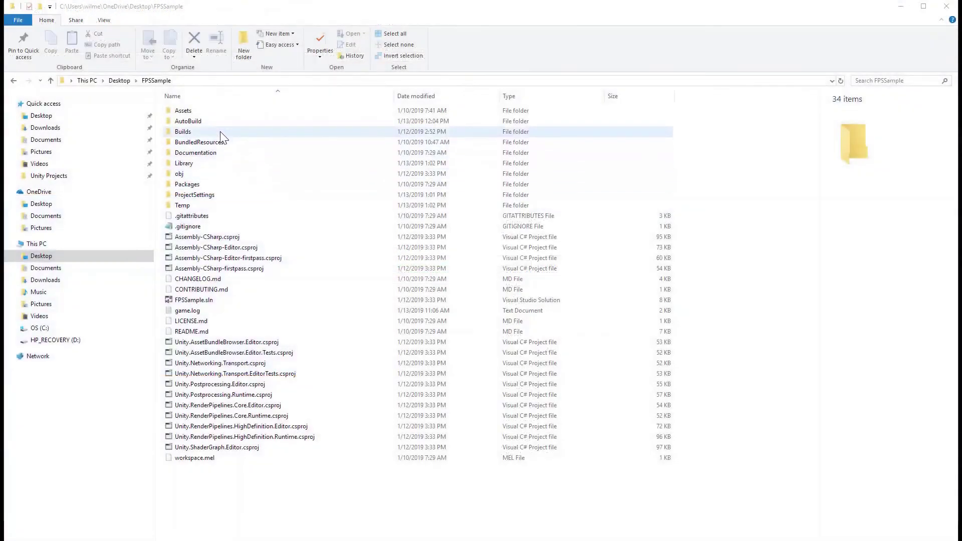
Go into Builds, then StandaloneWindows64, then the dated FPSSample_StandaloneWindows64 build folder.
{"action": "left_click", "coordinate": [220, 132]}
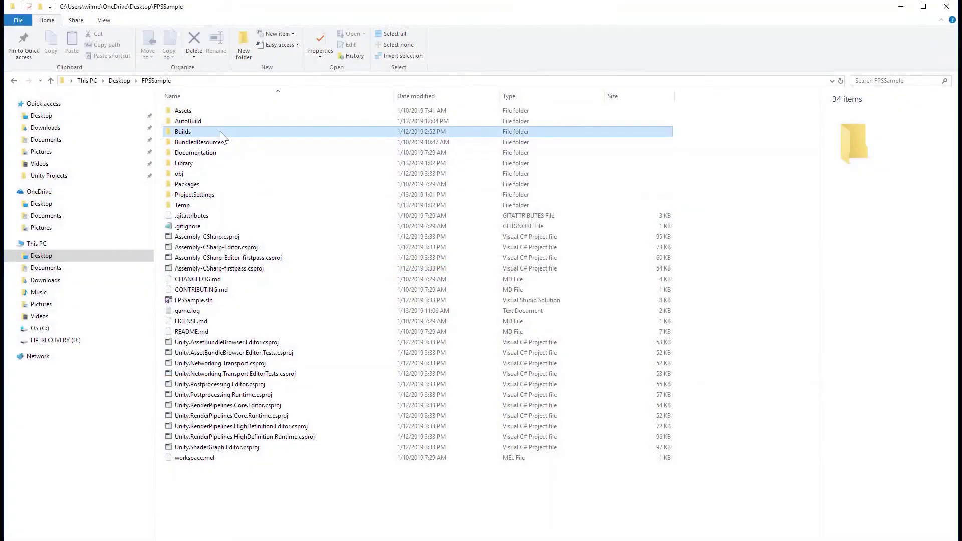
{"action": "double_click", "coordinate": [209, 132]}
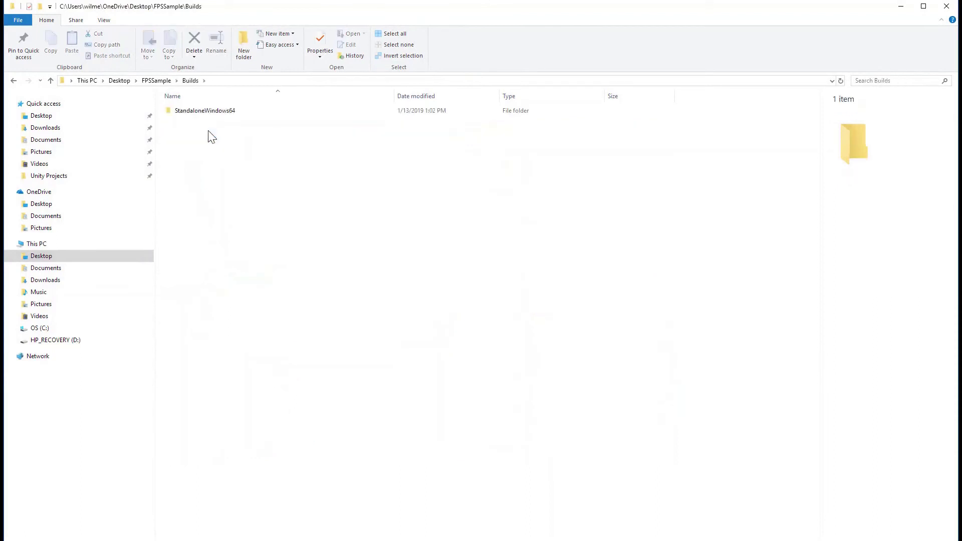
{"action": "double_click", "coordinate": [215, 111]}
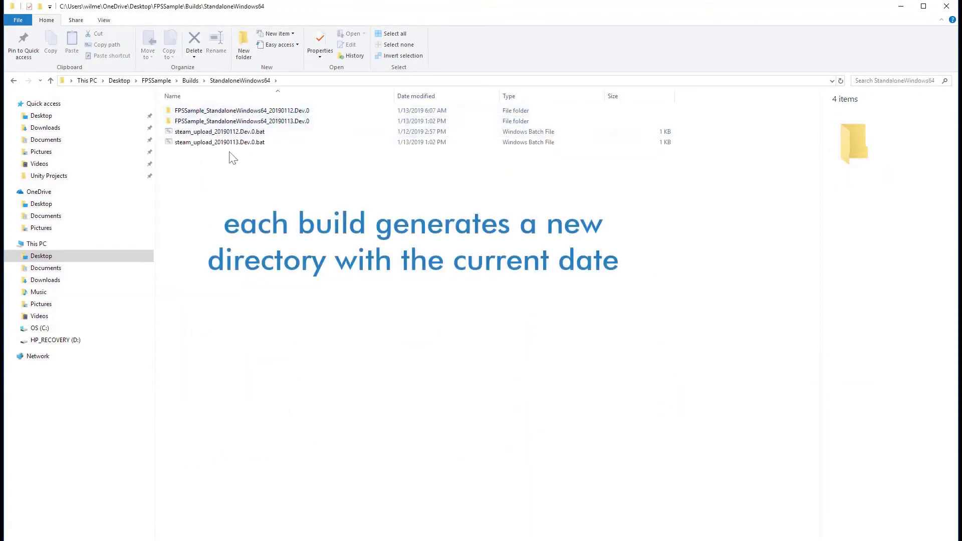
{"action": "double_click", "coordinate": [303, 115]}
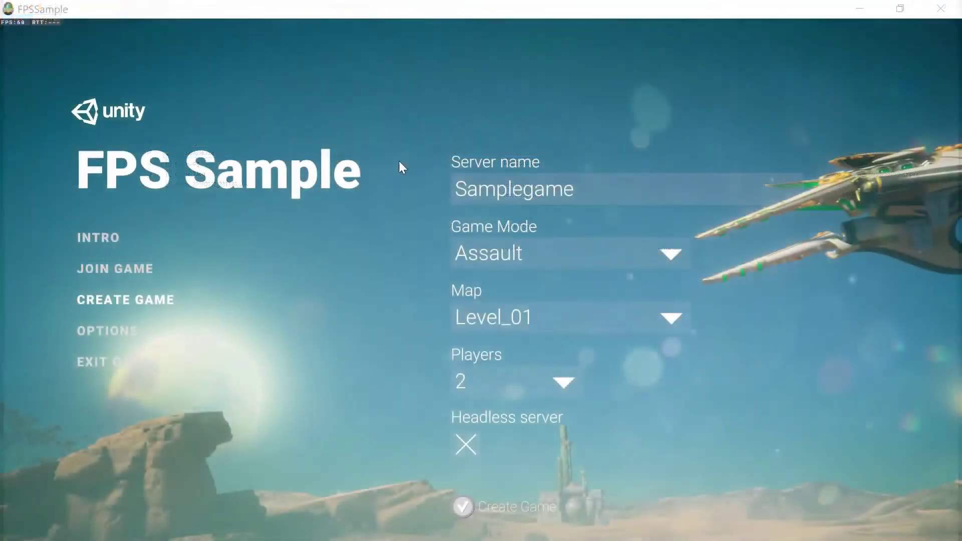
Close the Create Game form, view and close the graphics settings, then show the server list.
{"action": "left_click", "coordinate": [110, 235]}
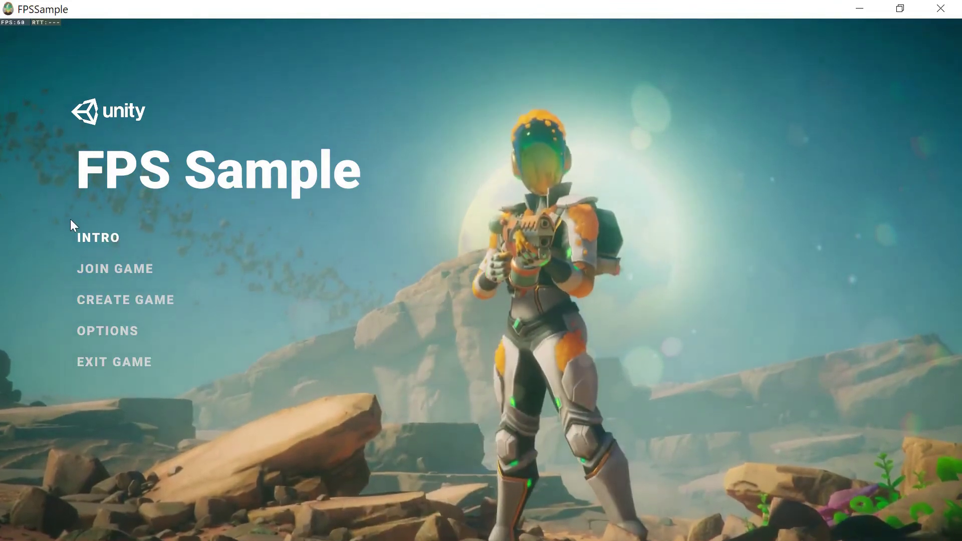
{"action": "left_click", "coordinate": [125, 331]}
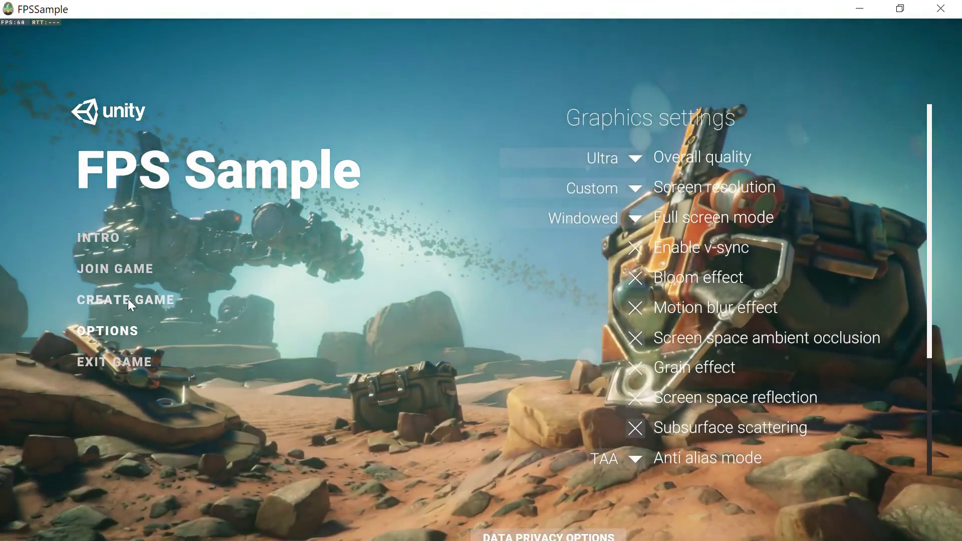
{"action": "left_click", "coordinate": [112, 237]}
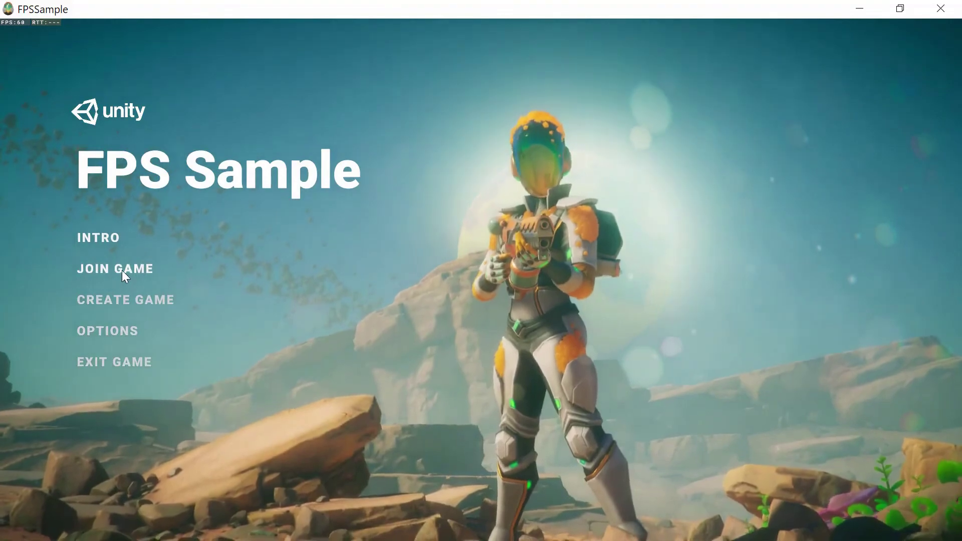
{"action": "left_click", "coordinate": [122, 269]}
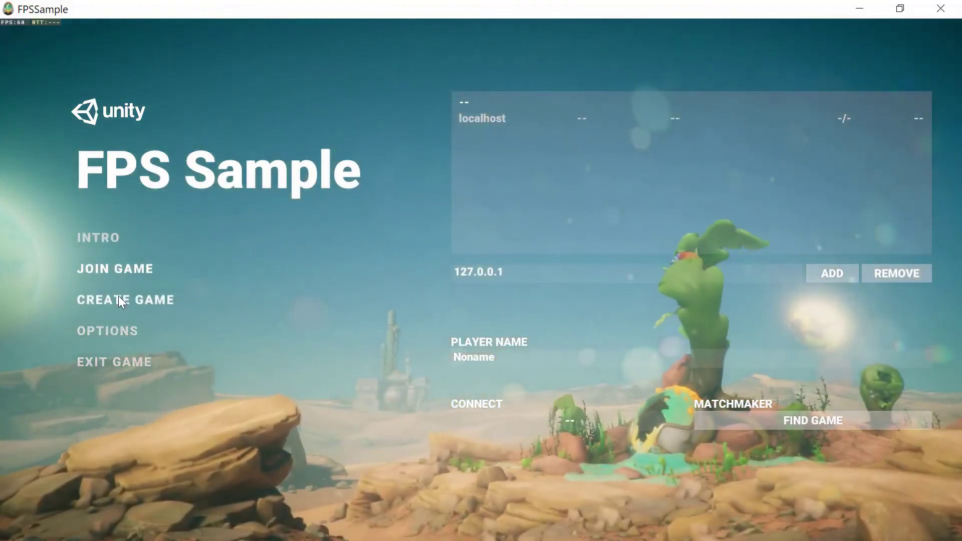
Create a 2-player Deathmatch game on map Level_01.
{"action": "left_click", "coordinate": [118, 297]}
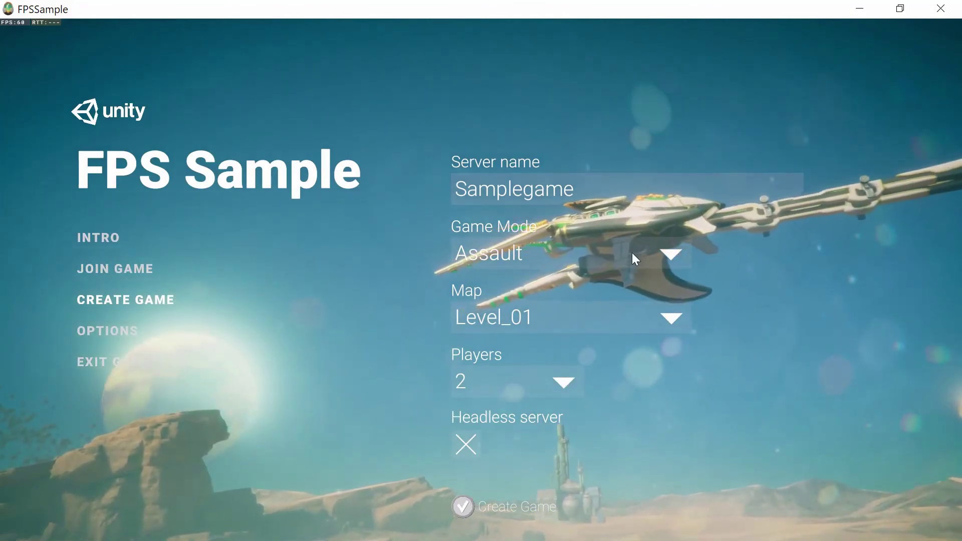
{"action": "left_click", "coordinate": [656, 254]}
{"action": "left_click", "coordinate": [650, 318]}
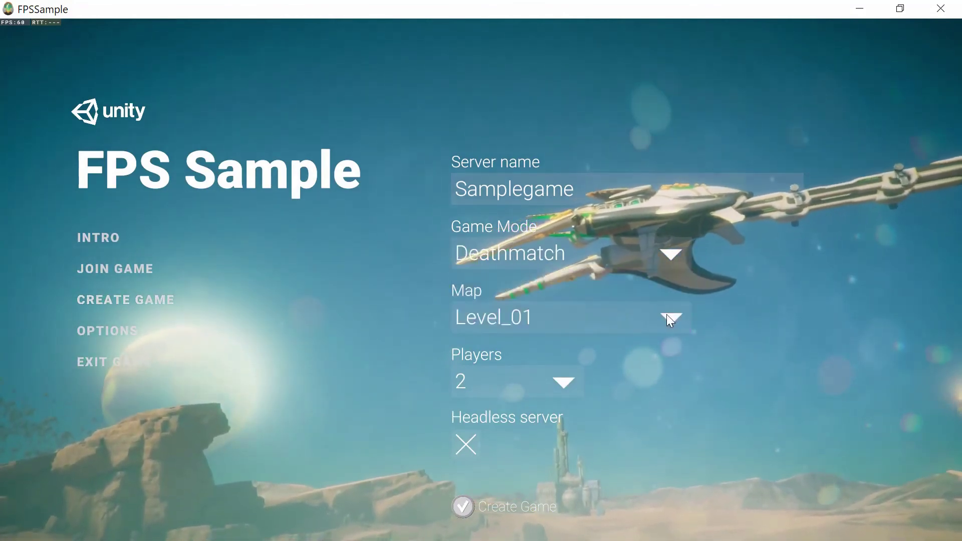
{"action": "left_click", "coordinate": [657, 319]}
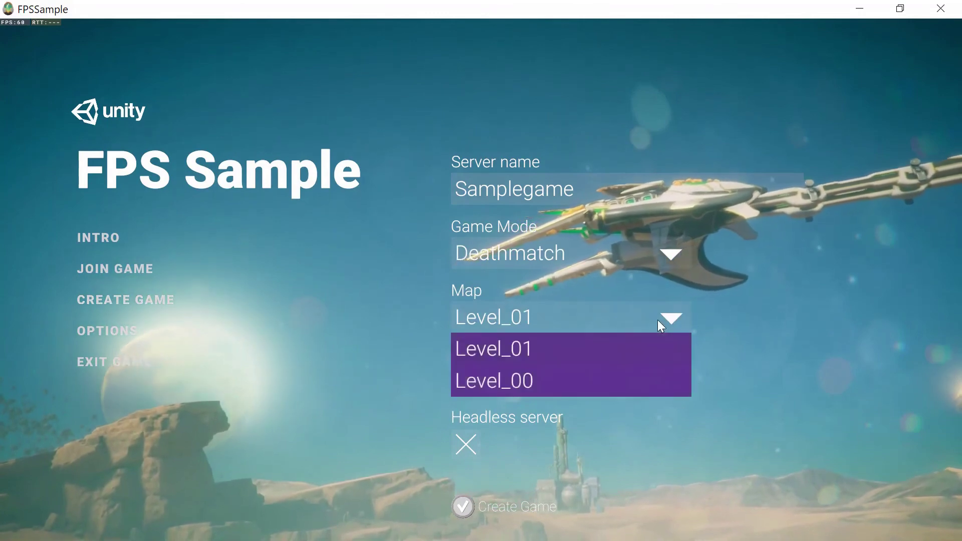
{"action": "left_click", "coordinate": [644, 355]}
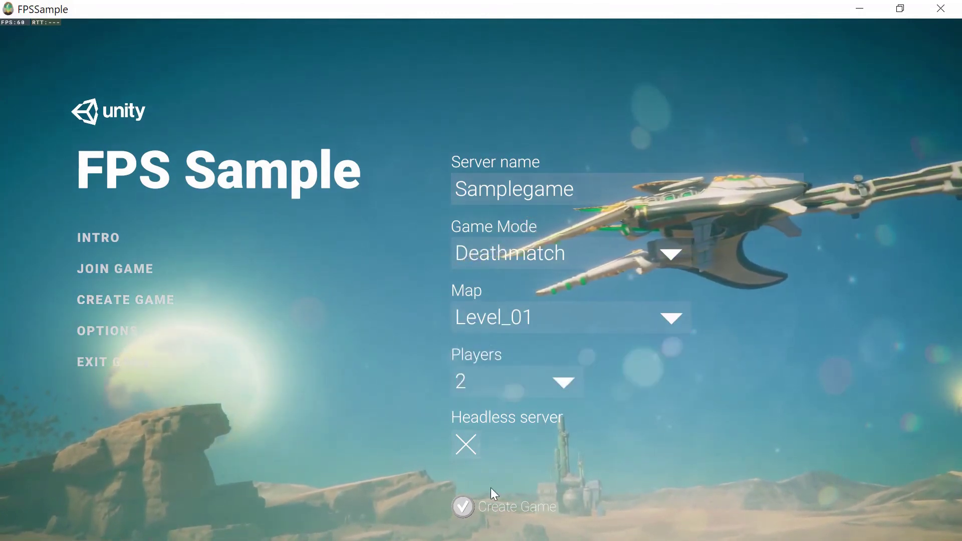
{"action": "left_click", "coordinate": [486, 501]}
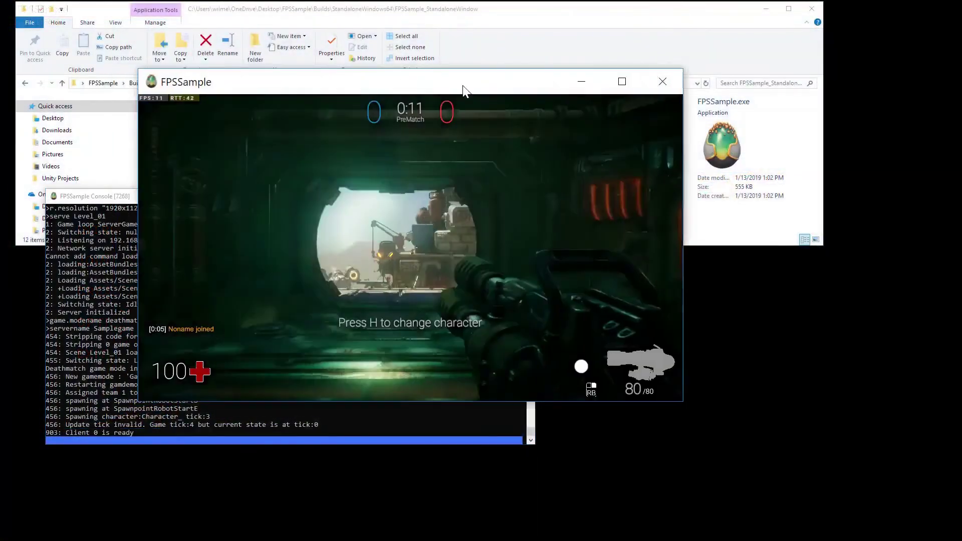
Move the server's game window to the lower right and bring up the new client window.
{"action": "left_click_drag", "start_coordinate": [462, 86], "coordinate": [760, 213]}
{"action": "left_click", "coordinate": [364, 70]}
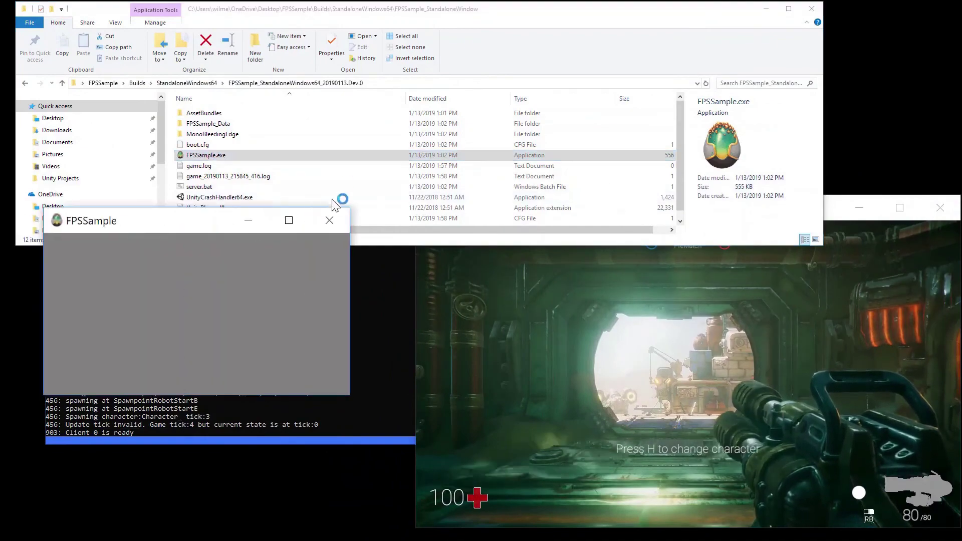
{"action": "left_click_drag", "start_coordinate": [255, 223], "coordinate": [339, 180]}
Maximize the new client and select the localhost Deathmatch server in the Join Game list.
{"action": "double_click", "coordinate": [347, 179]}
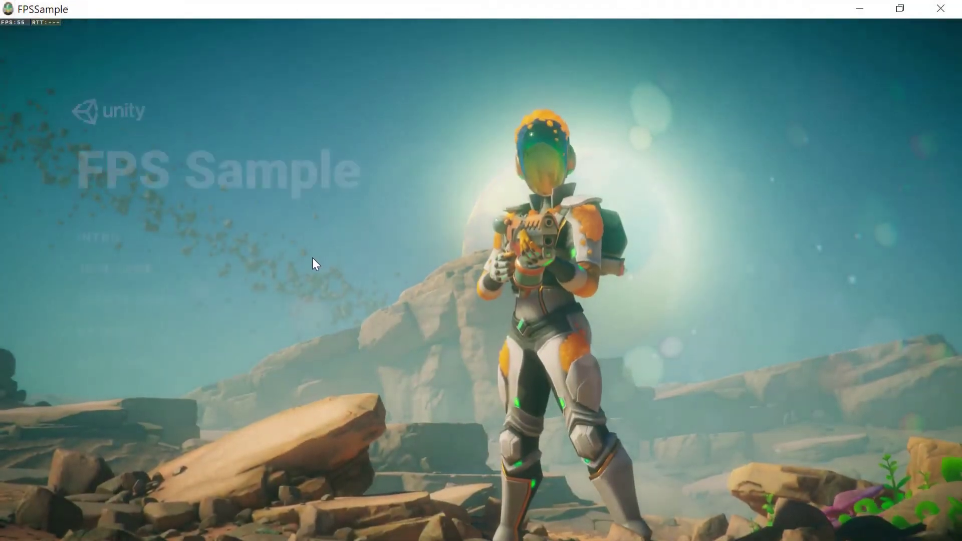
{"action": "left_click", "coordinate": [132, 277]}
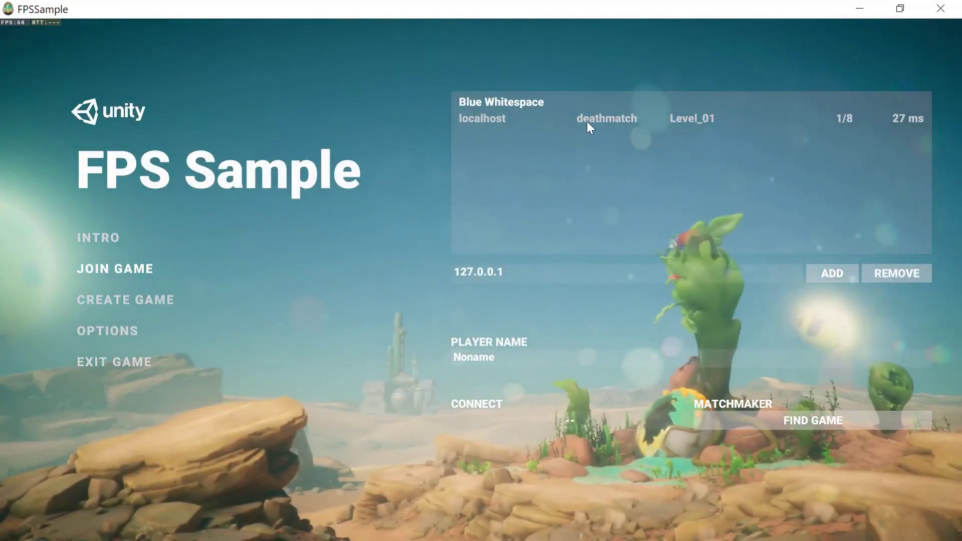
{"action": "left_click", "coordinate": [587, 121]}
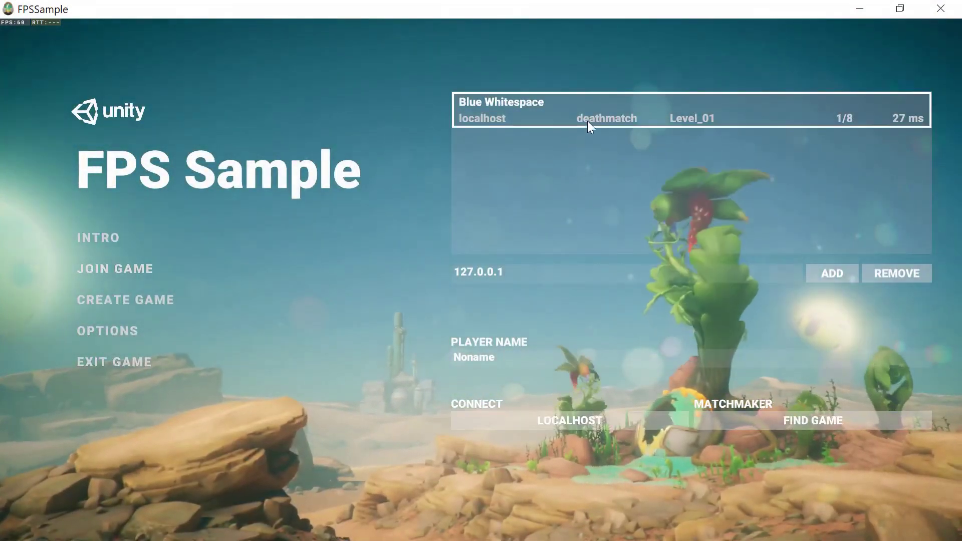